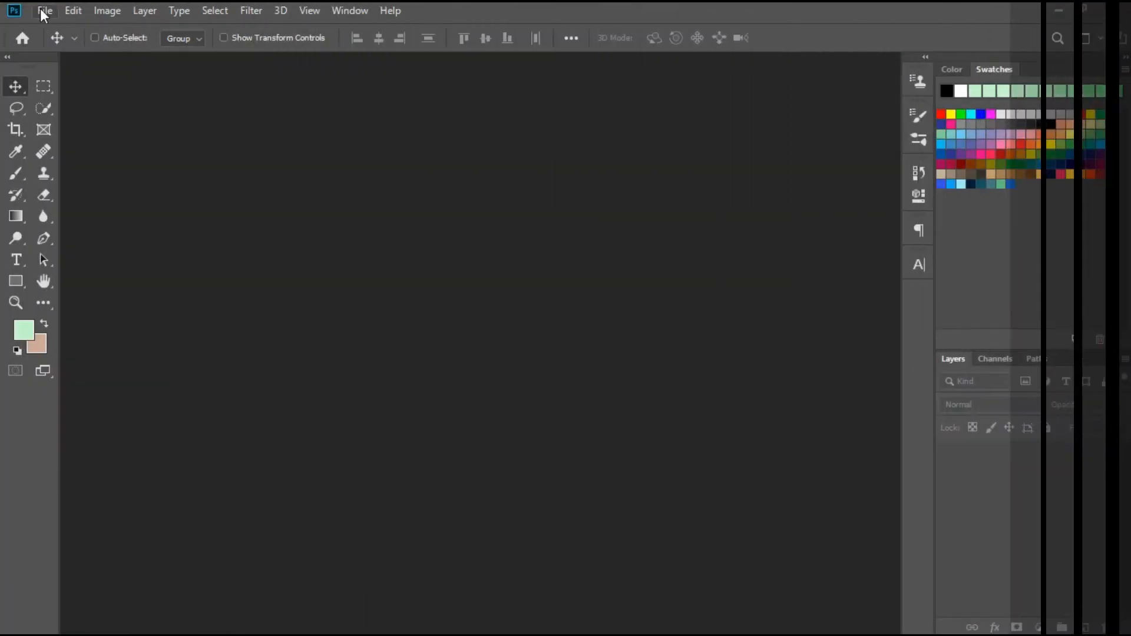
- Create a new 1920 x 1080 pixel document at 300 pixels/inch in RGB Color with a white background
{"action": "left_click", "coordinate": [44, 11]}
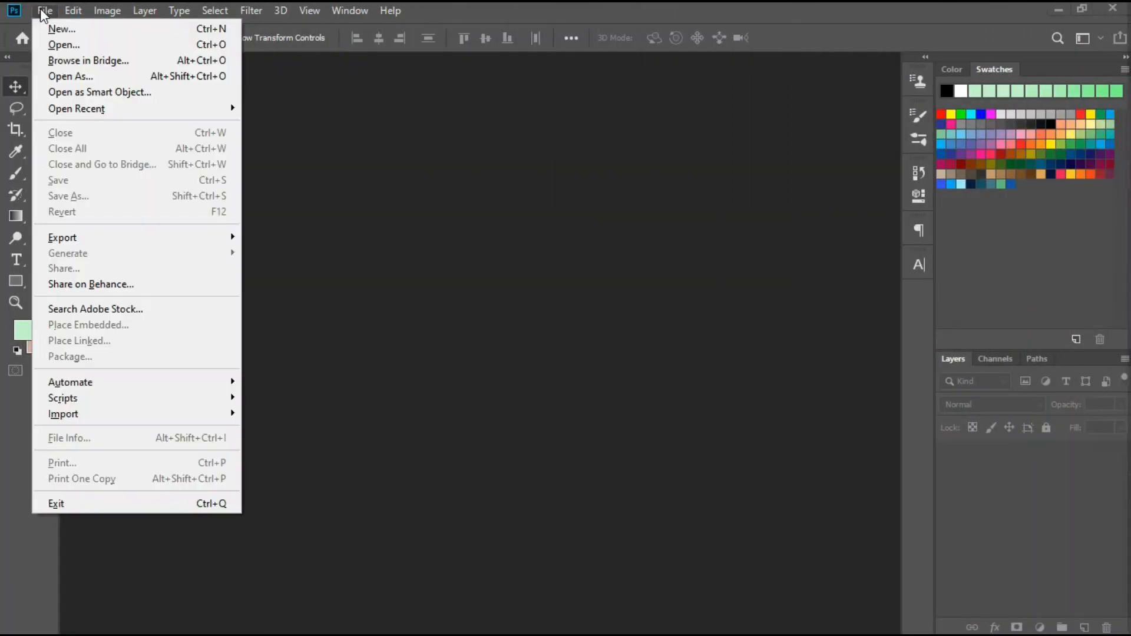
{"action": "left_click", "coordinate": [75, 33]}
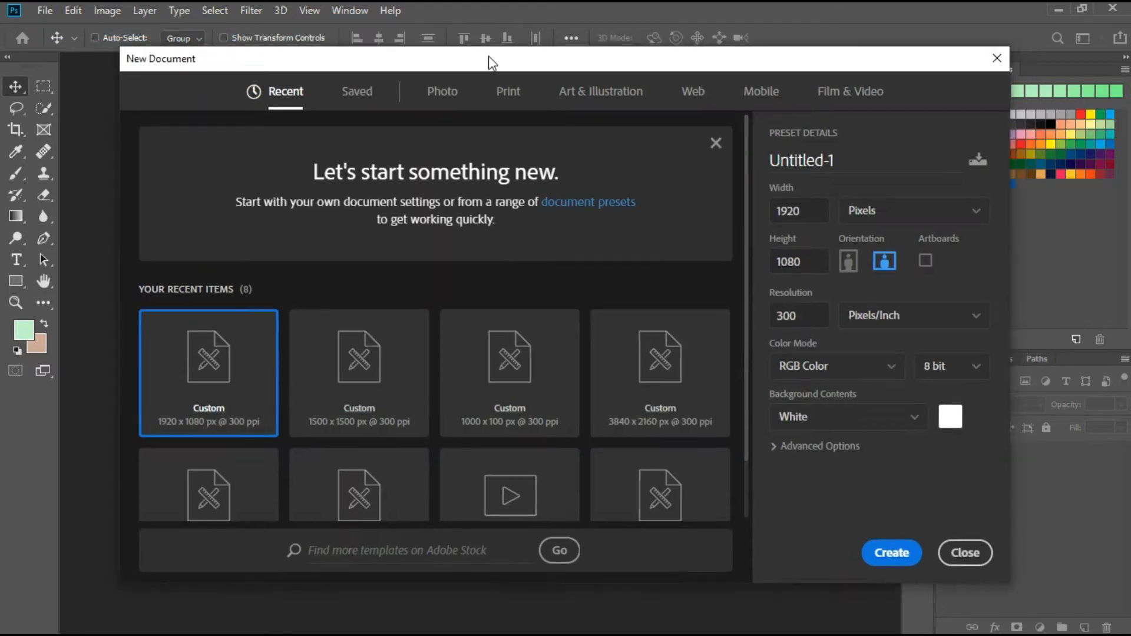
{"action": "left_click_drag", "start_coordinate": [493, 62], "coordinate": [404, 62]}
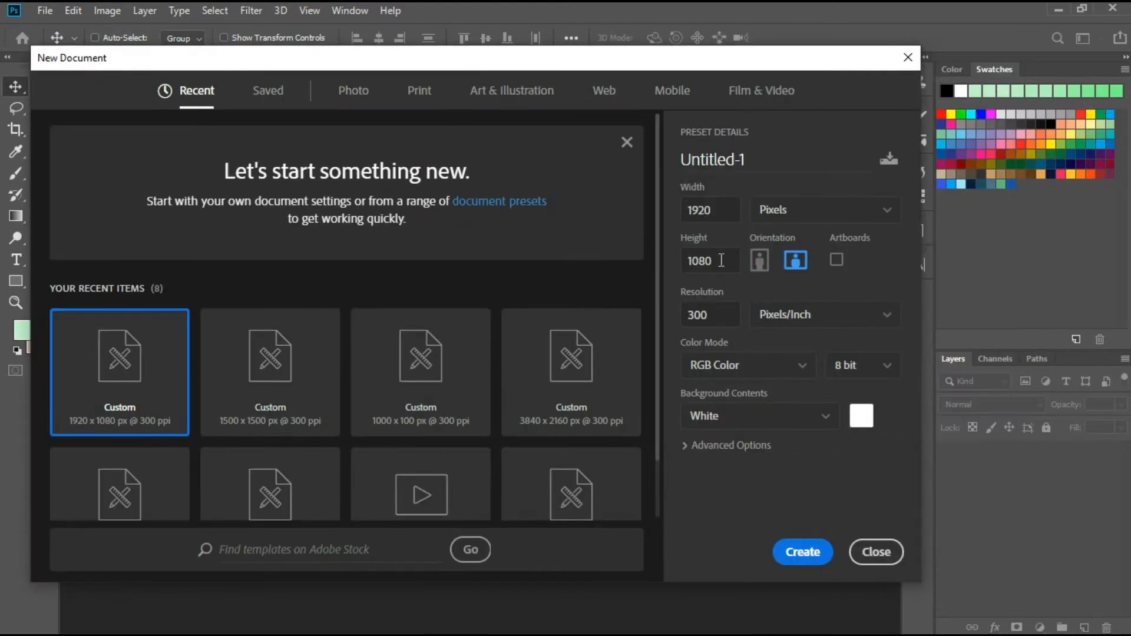
{"action": "left_click", "coordinate": [716, 210]}
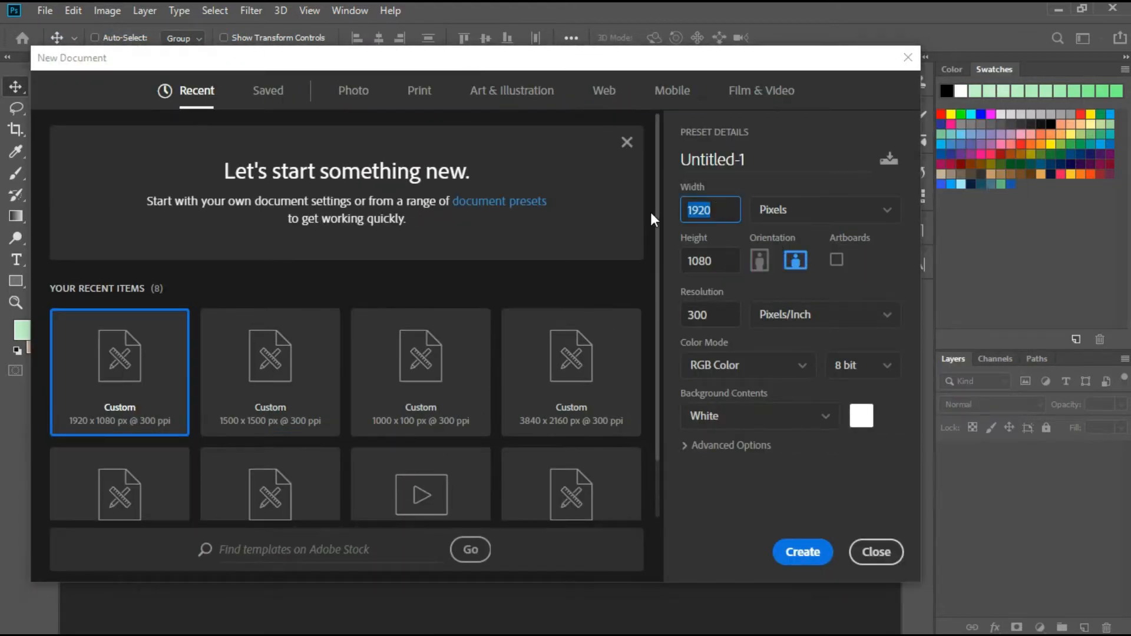
{"action": "left_click", "coordinate": [716, 263]}
{"action": "left_click_drag", "start_coordinate": [715, 263], "coordinate": [662, 265]}
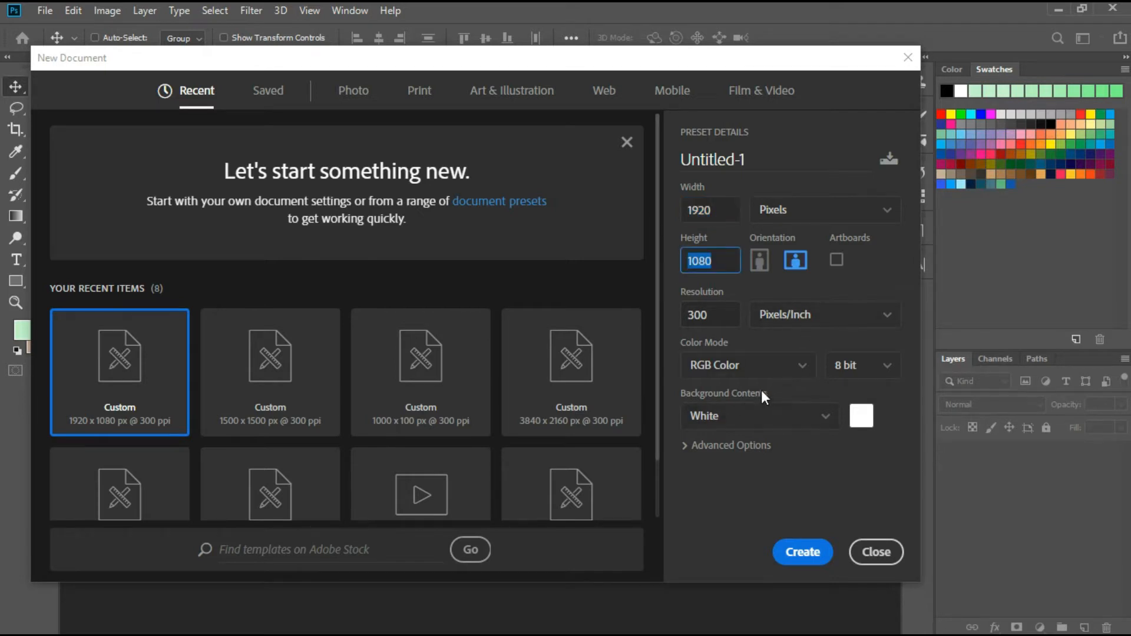
{"action": "left_click", "coordinate": [821, 555]}
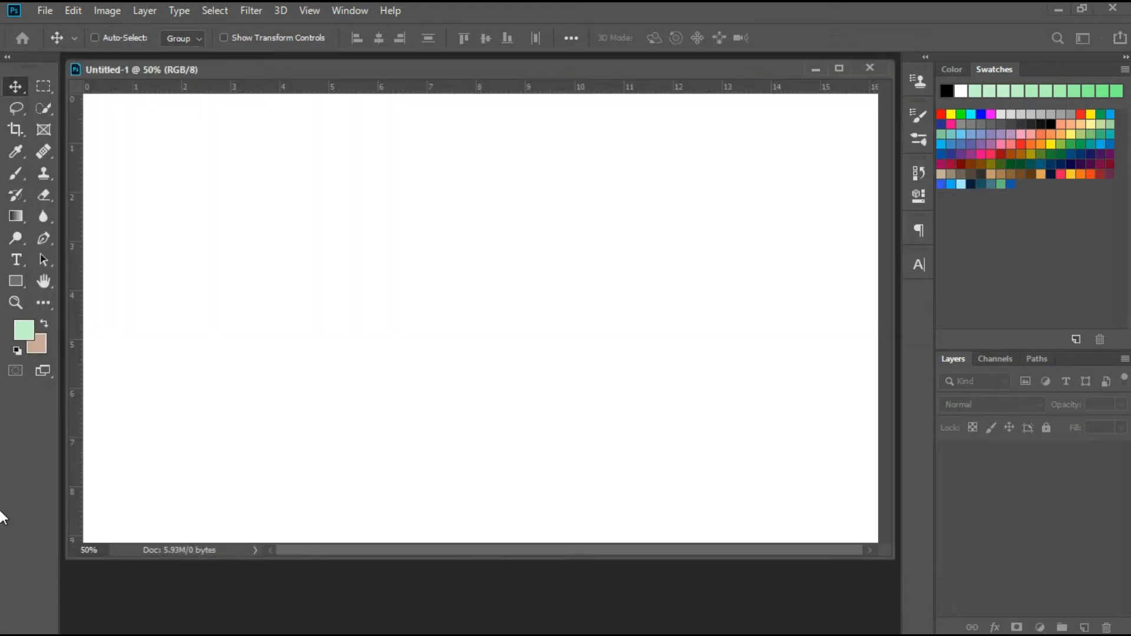
{"action": "left_click_drag", "start_coordinate": [490, 69], "coordinate": [494, 91]}
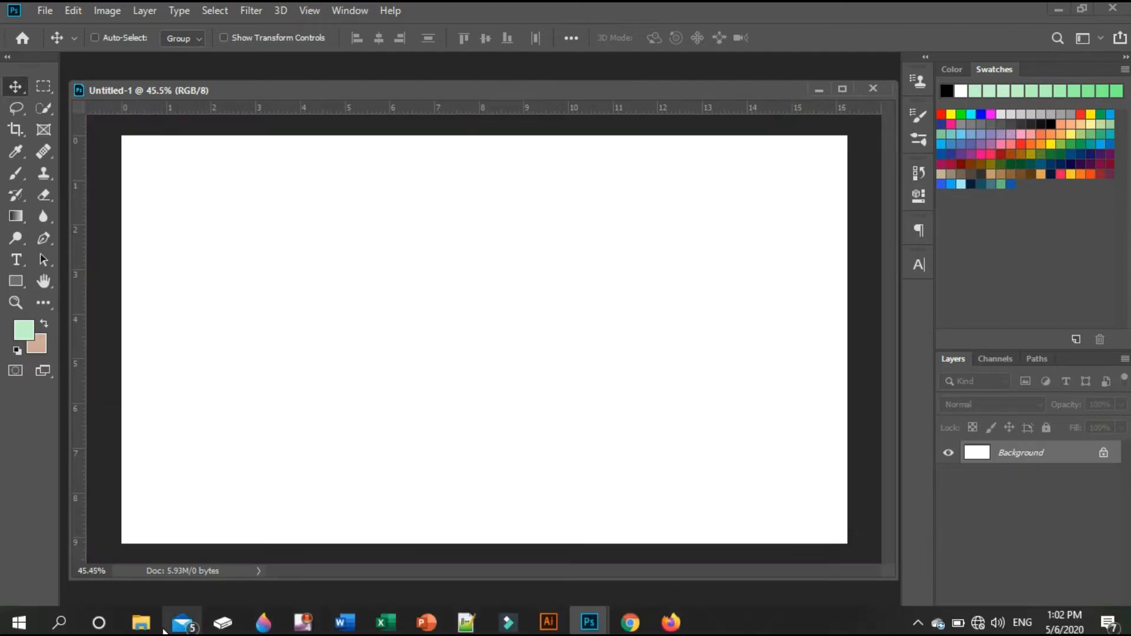
- Place Beach Waves And Sunset.mp4 and production ID 4124399.mp4 from the Tutorial 18 references folder into the document
{"action": "left_click", "coordinate": [142, 623]}
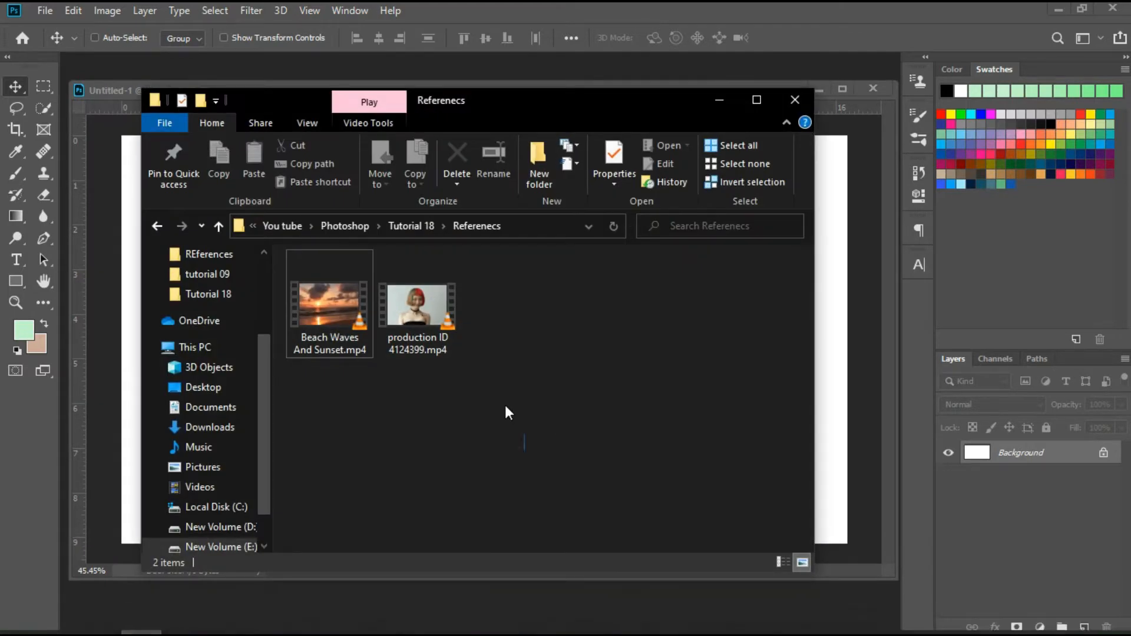
{"action": "left_click_drag", "start_coordinate": [524, 451], "coordinate": [302, 250]}
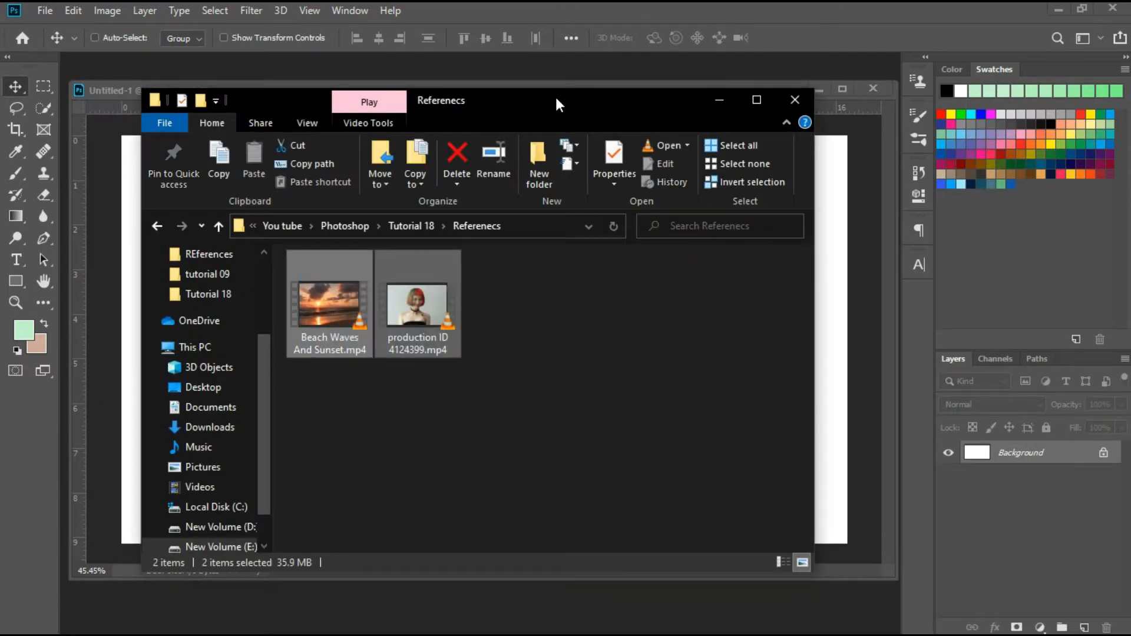
{"action": "left_click_drag", "start_coordinate": [555, 95], "coordinate": [345, 83]}
{"action": "left_click_drag", "start_coordinate": [249, 302], "coordinate": [733, 343]}
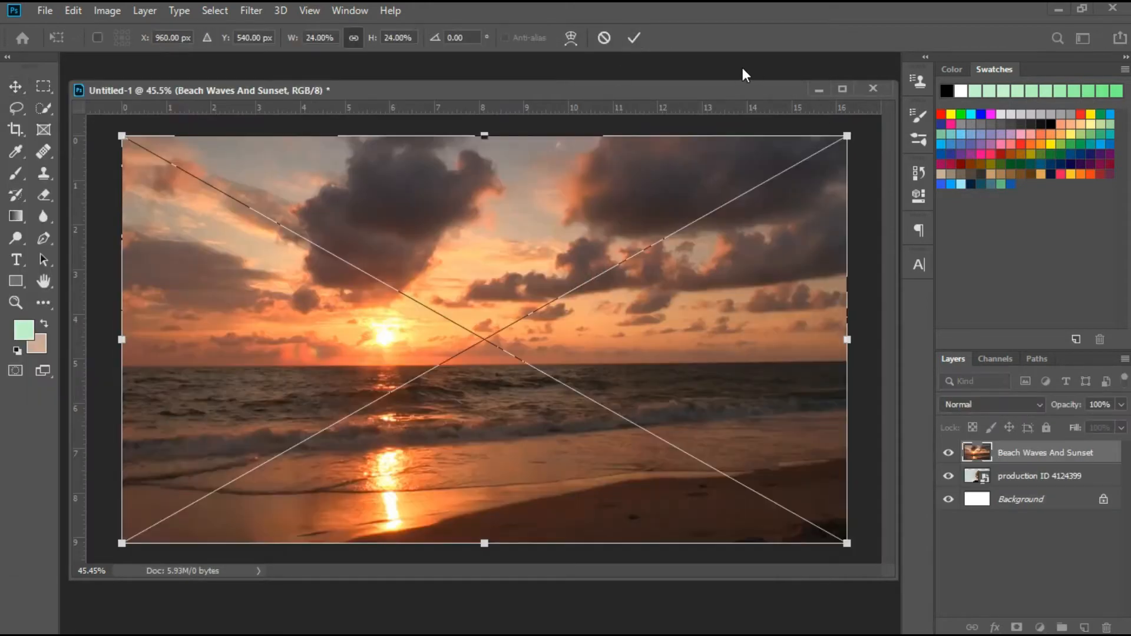
{"action": "left_click", "coordinate": [633, 40]}
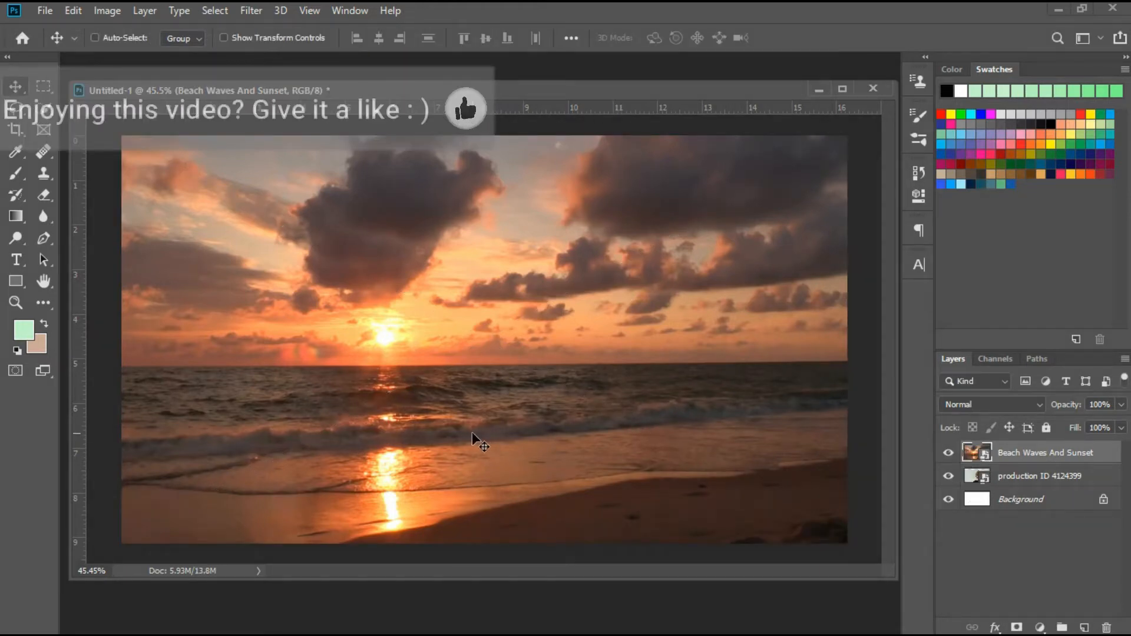
- Switch to full screen mode and hide the Beach Waves And Sunset layer, keeping the woman's video layer shown
{"action": "key", "text": "f"}
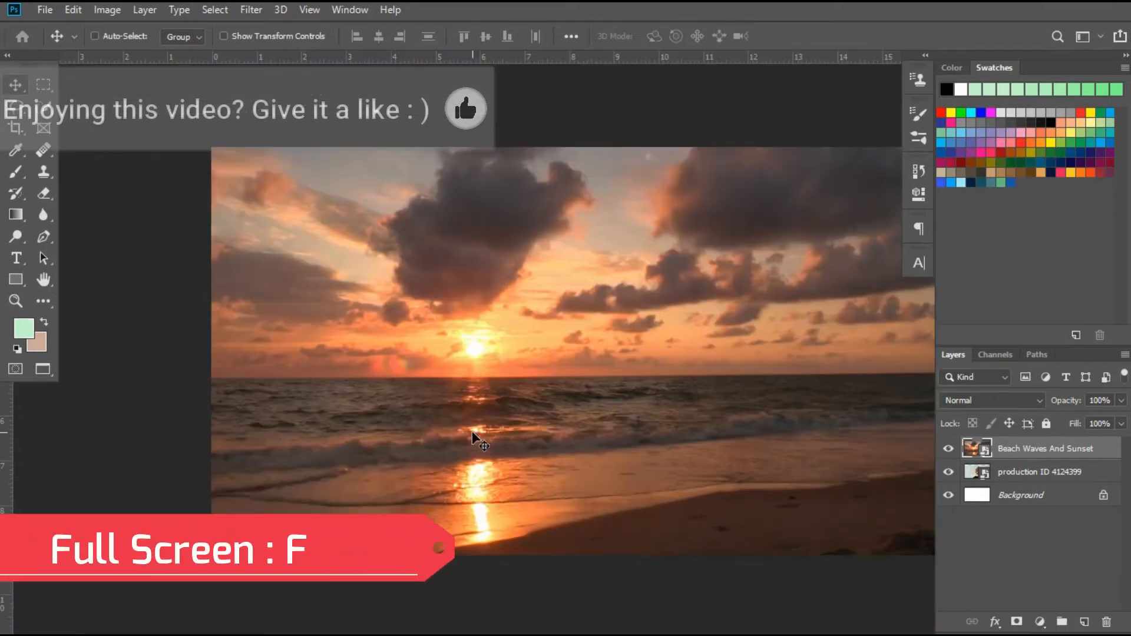
{"action": "left_click_drag", "start_coordinate": [768, 412], "coordinate": [664, 392]}
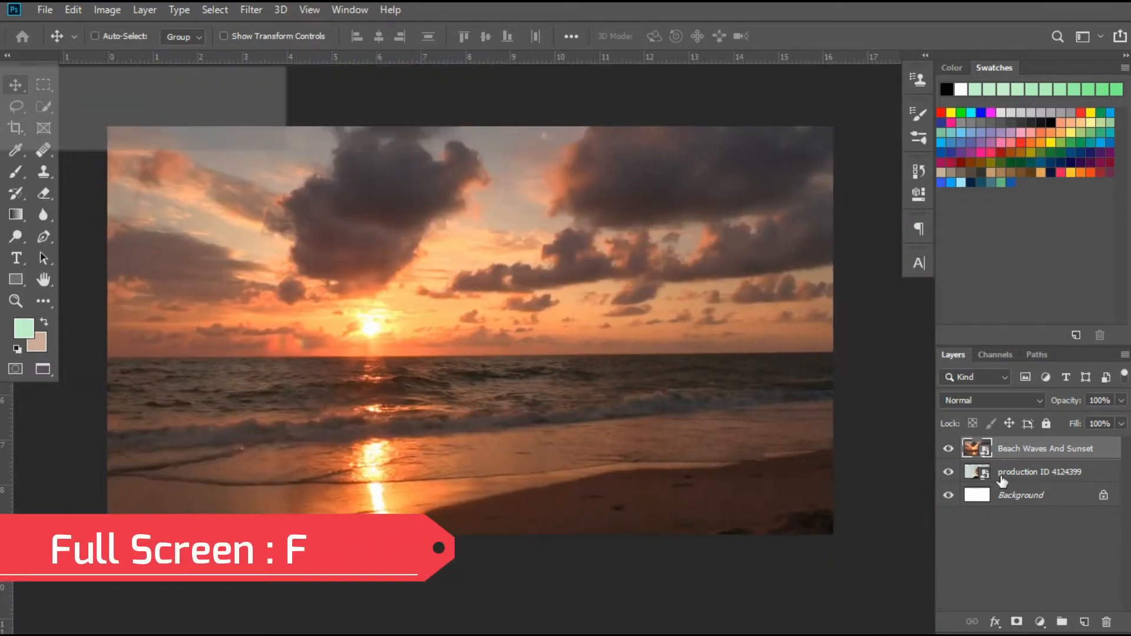
{"action": "left_click", "coordinate": [949, 449]}
{"action": "left_click", "coordinate": [948, 472]}
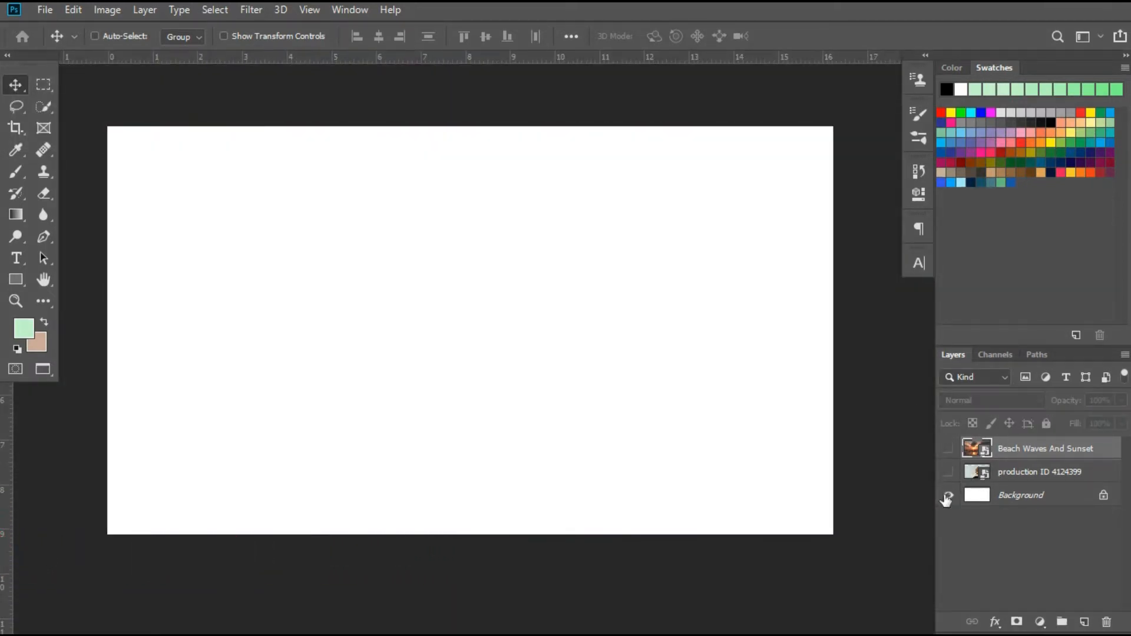
{"action": "left_click", "coordinate": [948, 472]}
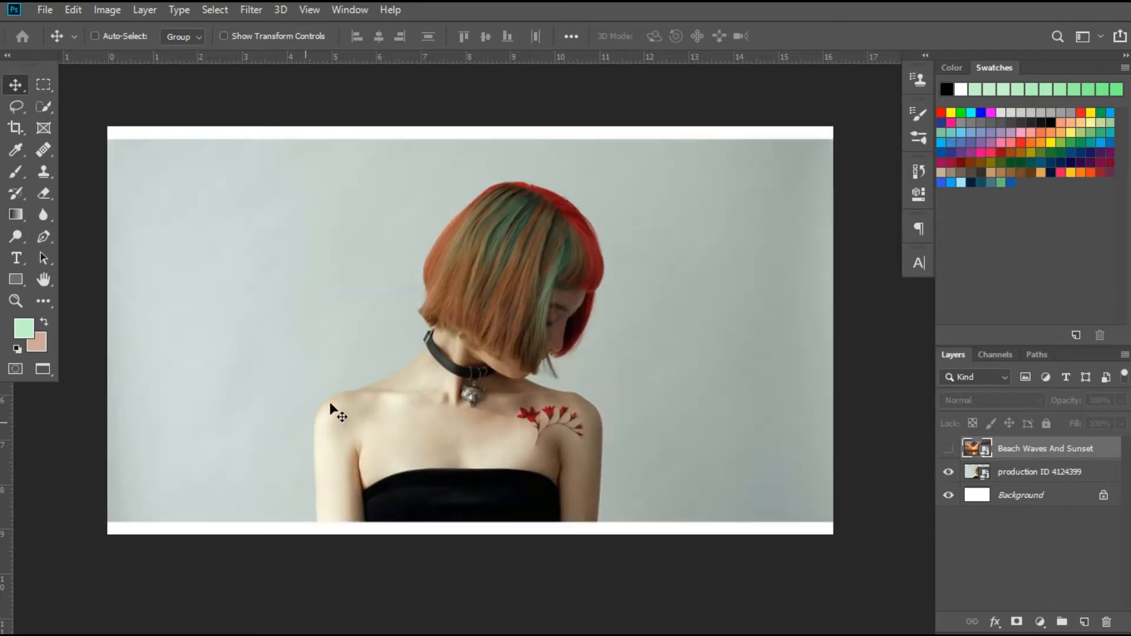
- Enlarge the production ID 4124399 layer to about 12.06% and centre it so it covers the whole canvas
{"action": "left_click", "coordinate": [1007, 475]}
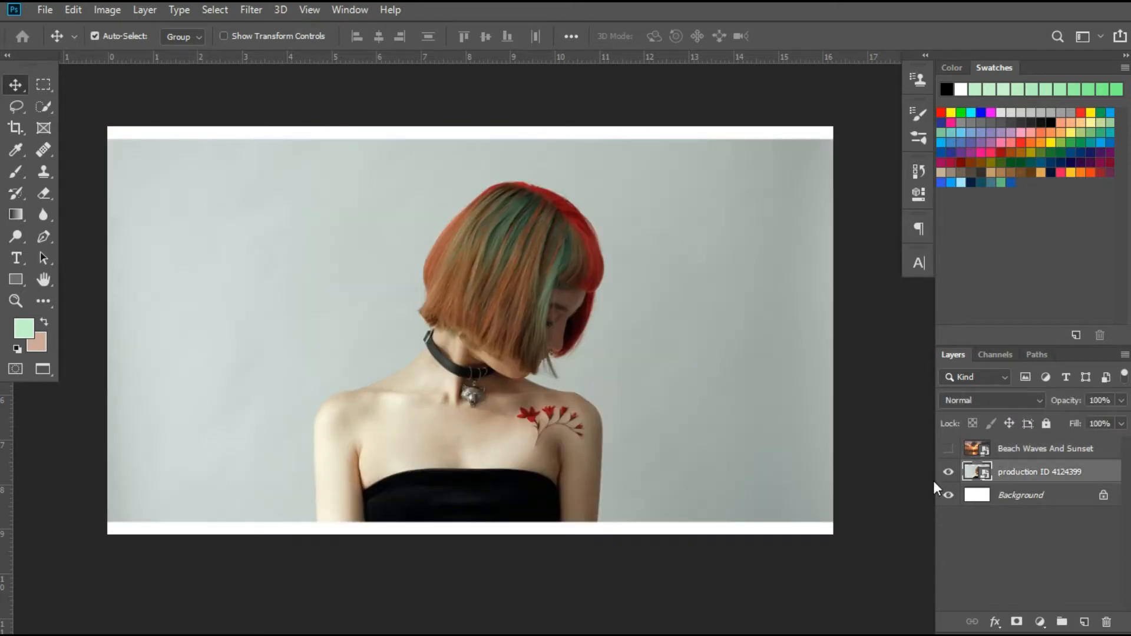
{"action": "key", "text": "ctrl+t"}
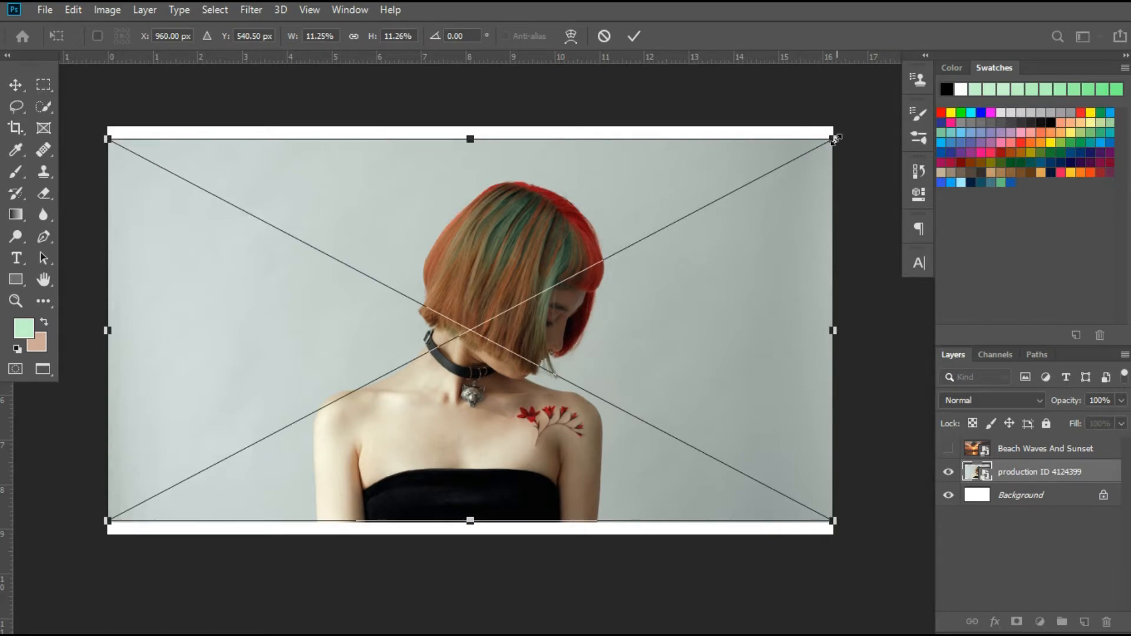
{"action": "left_click_drag", "start_coordinate": [833, 138], "coordinate": [858, 121]}
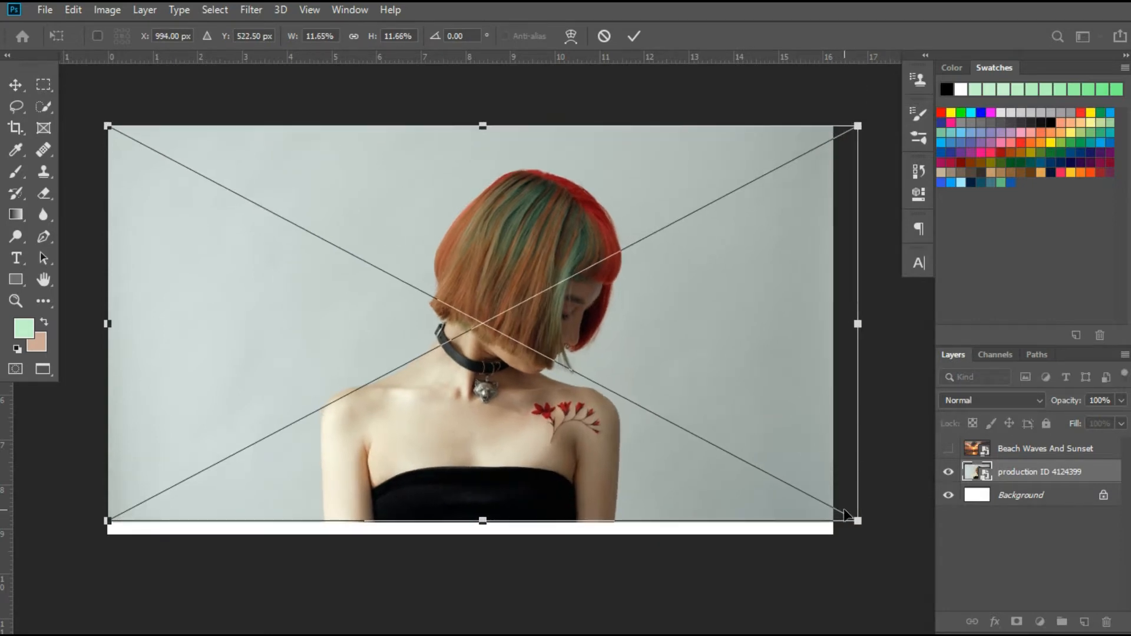
{"action": "left_click_drag", "start_coordinate": [857, 524], "coordinate": [885, 536]}
{"action": "left_click_drag", "start_coordinate": [811, 383], "coordinate": [784, 384]}
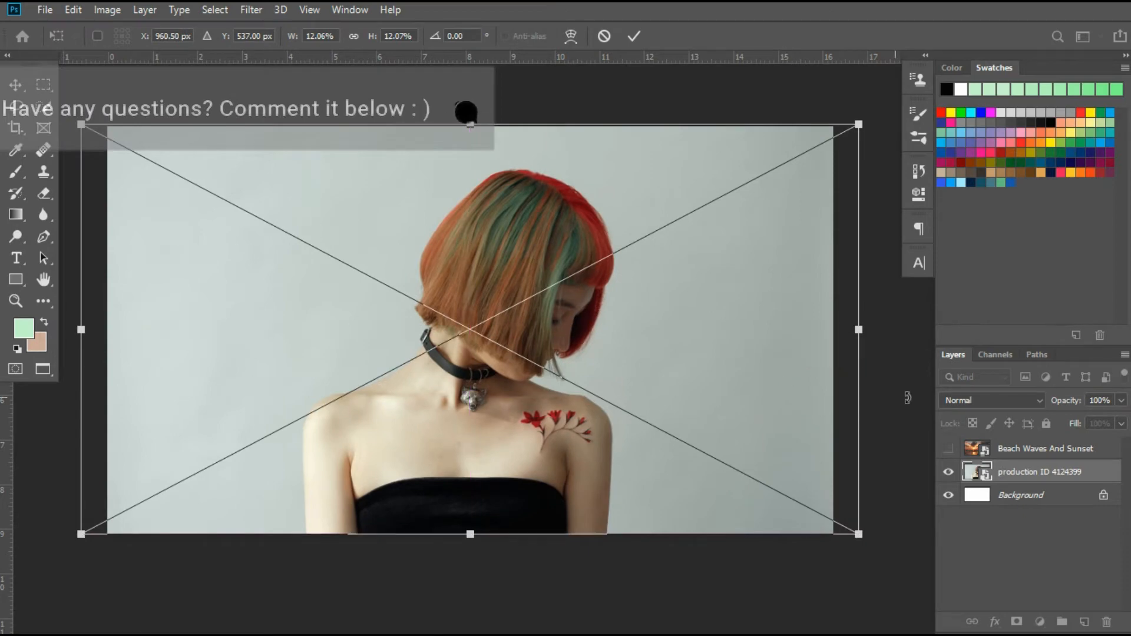
- Show the Beach Waves And Sunset layer again and move it below the production ID 4124399 layer
{"action": "left_click", "coordinate": [949, 448]}
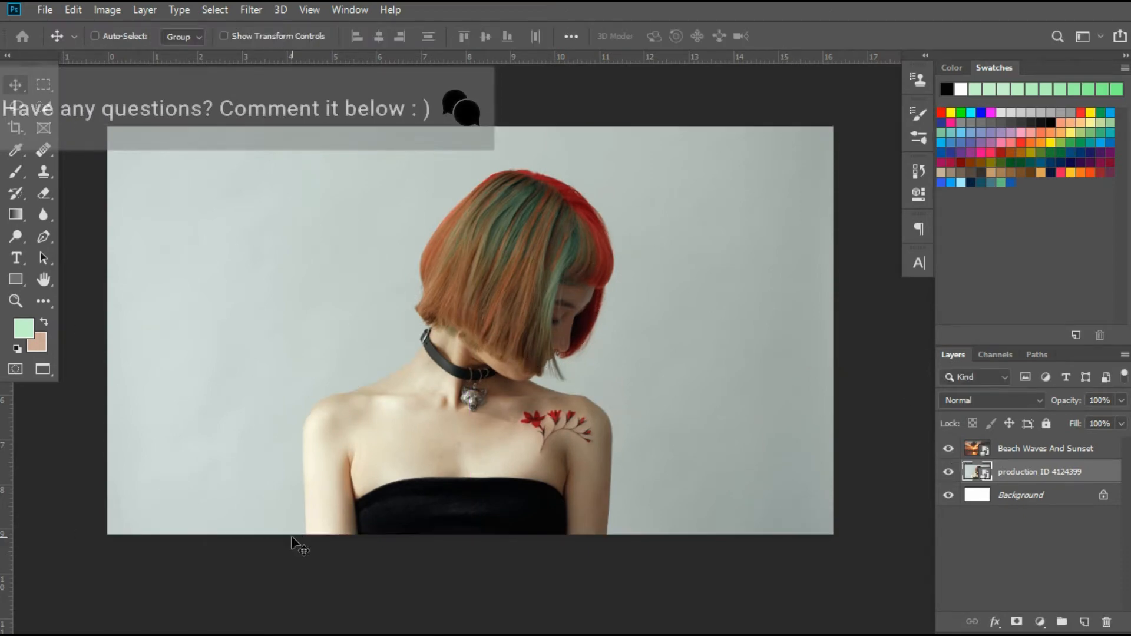
{"action": "left_click_drag", "start_coordinate": [1030, 452], "coordinate": [1027, 484]}
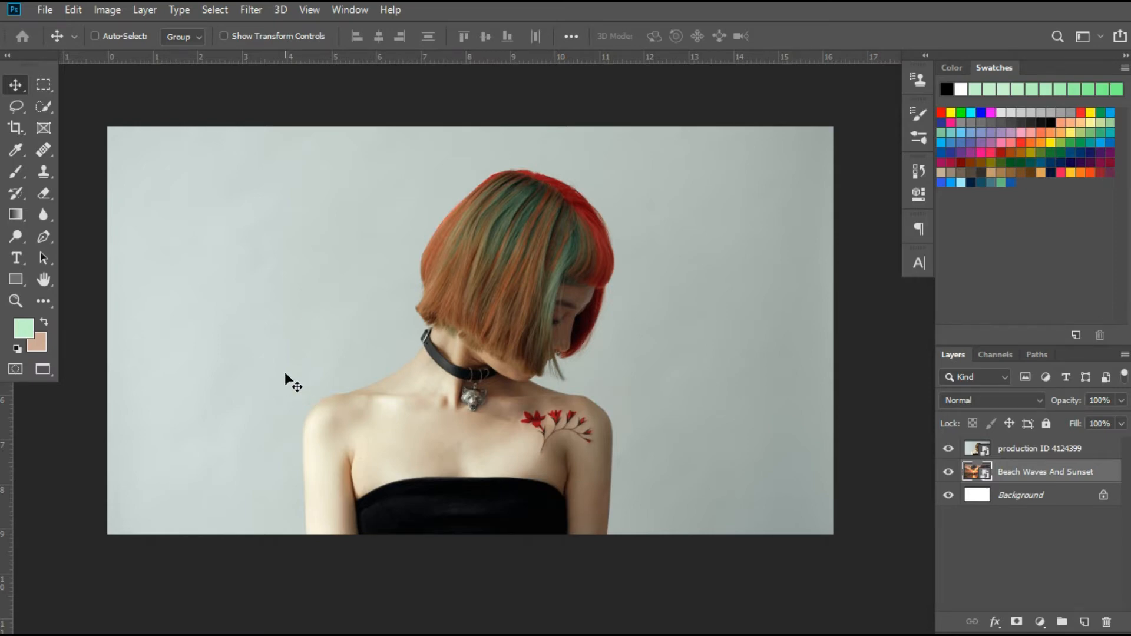
- Show the Timeline and create a video timeline from the two placed clips
{"action": "left_click", "coordinate": [353, 12]}
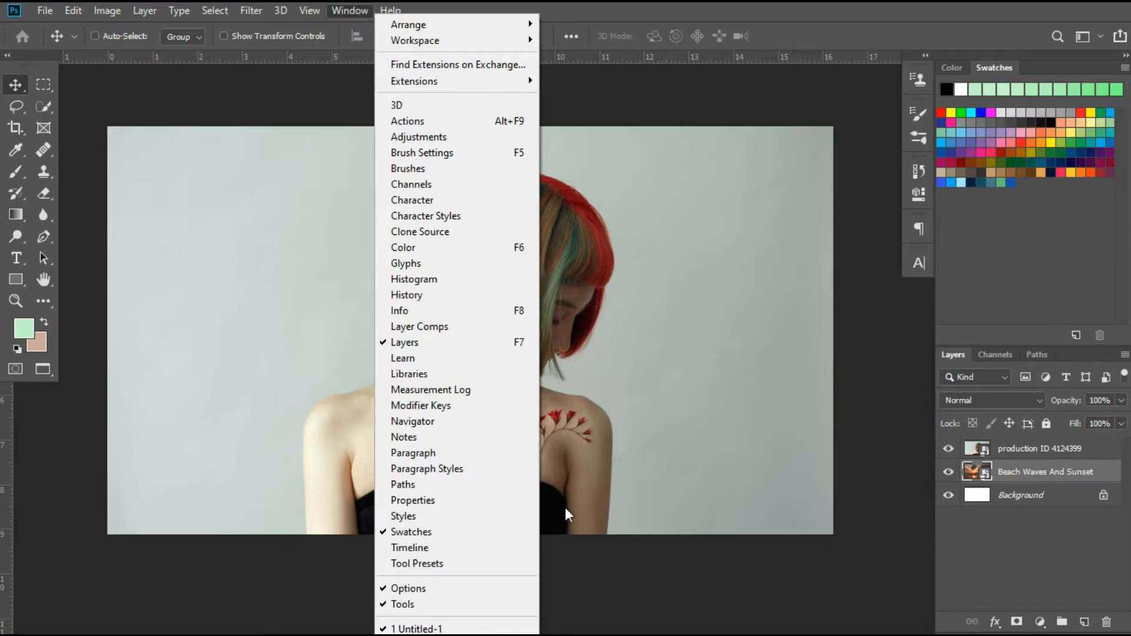
{"action": "left_click", "coordinate": [406, 548]}
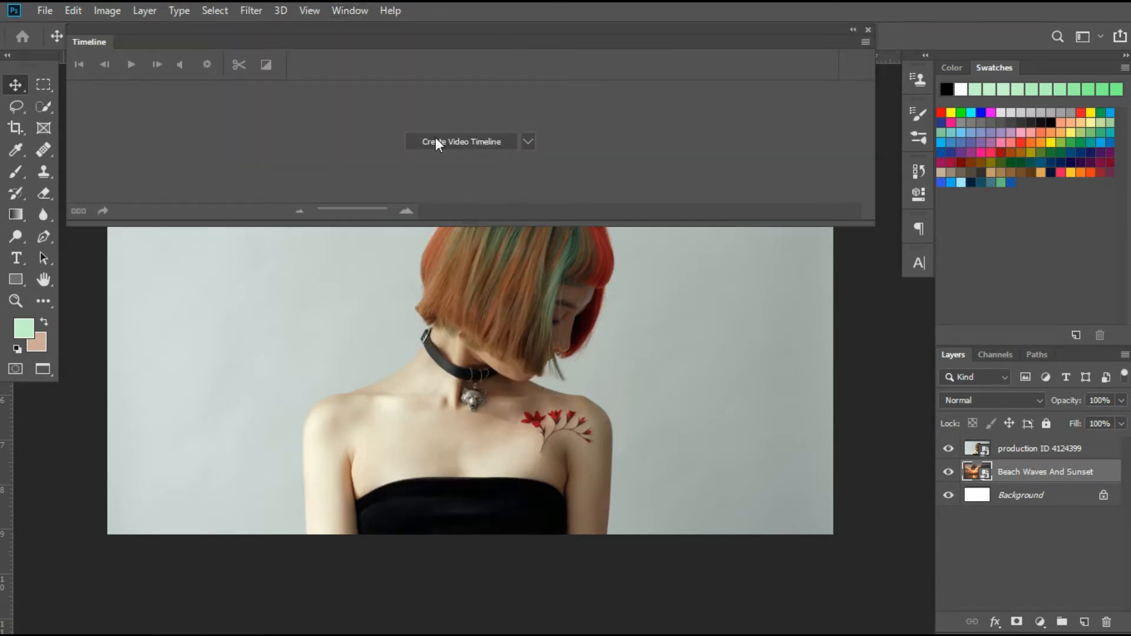
{"action": "left_click", "coordinate": [527, 141]}
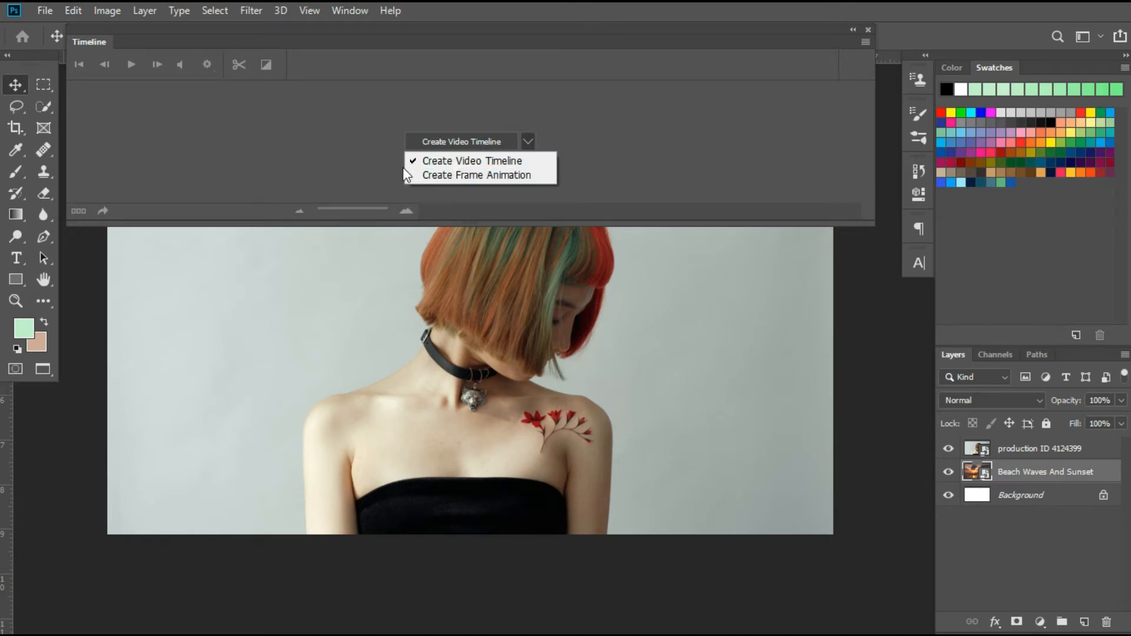
{"action": "left_click", "coordinate": [484, 159]}
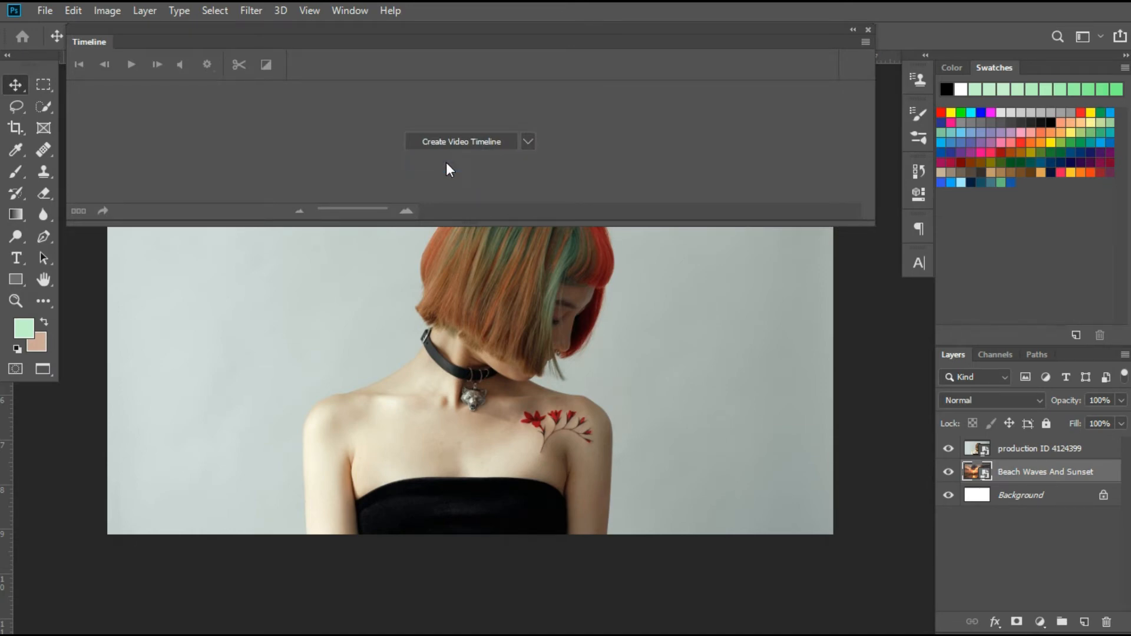
{"action": "left_click", "coordinate": [483, 141]}
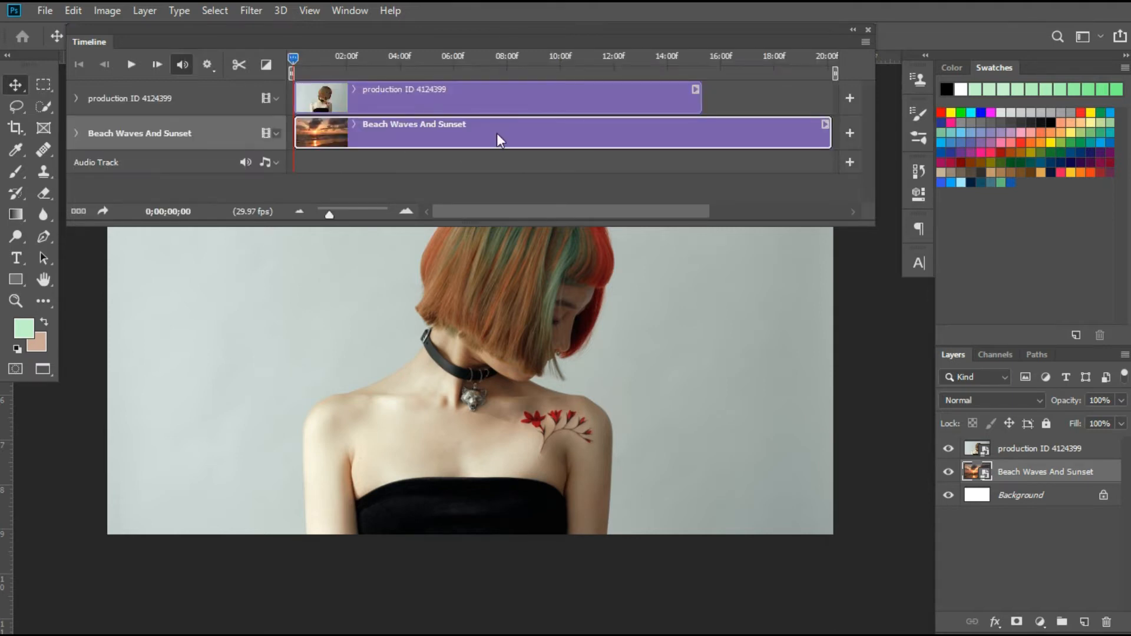
- Reposition the Timeline over the lower part of the canvas, keeping the woman's head and shoulders in view
{"action": "left_click_drag", "start_coordinate": [487, 26], "coordinate": [493, 411]}
{"action": "mouse_move", "coordinate": [348, 442]}
{"action": "left_mouse_down"}
{"action": "mouse_move", "coordinate": [352, 426]}
{"action": "mouse_move", "coordinate": [348, 460]}
{"action": "mouse_move", "coordinate": [359, 430]}
{"action": "left_mouse_up"}
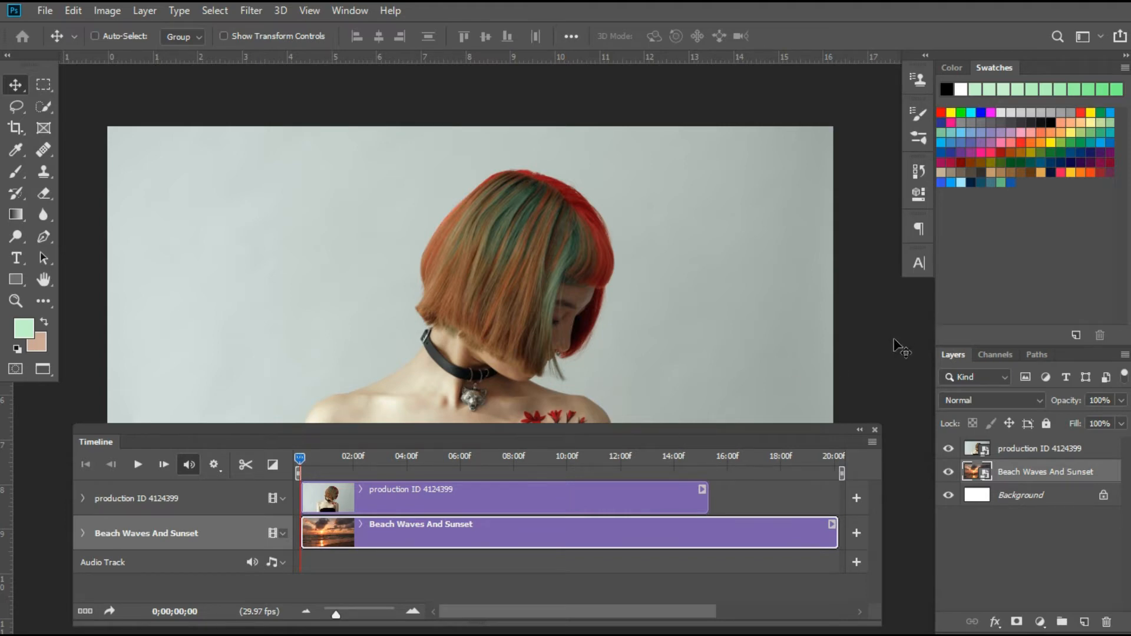
{"action": "left_click_drag", "start_coordinate": [625, 431], "coordinate": [627, 422]}
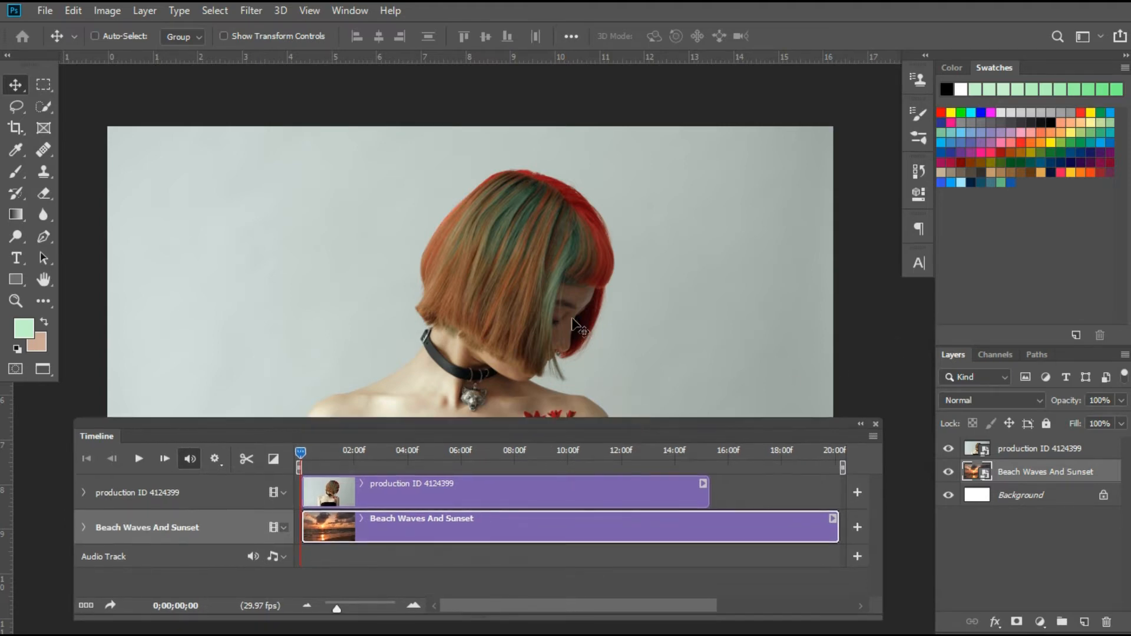
{"action": "left_click_drag", "start_coordinate": [572, 297], "coordinate": [573, 240]}
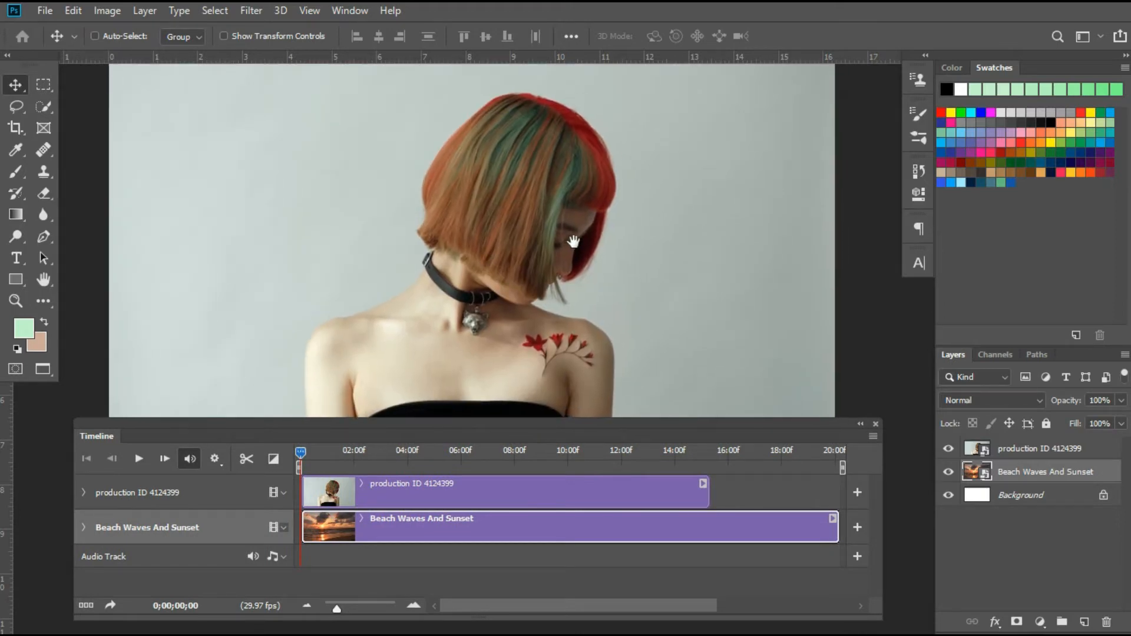
- Set the production ID 4124399 layer's blending mode to Screen
{"action": "left_click", "coordinate": [1025, 455]}
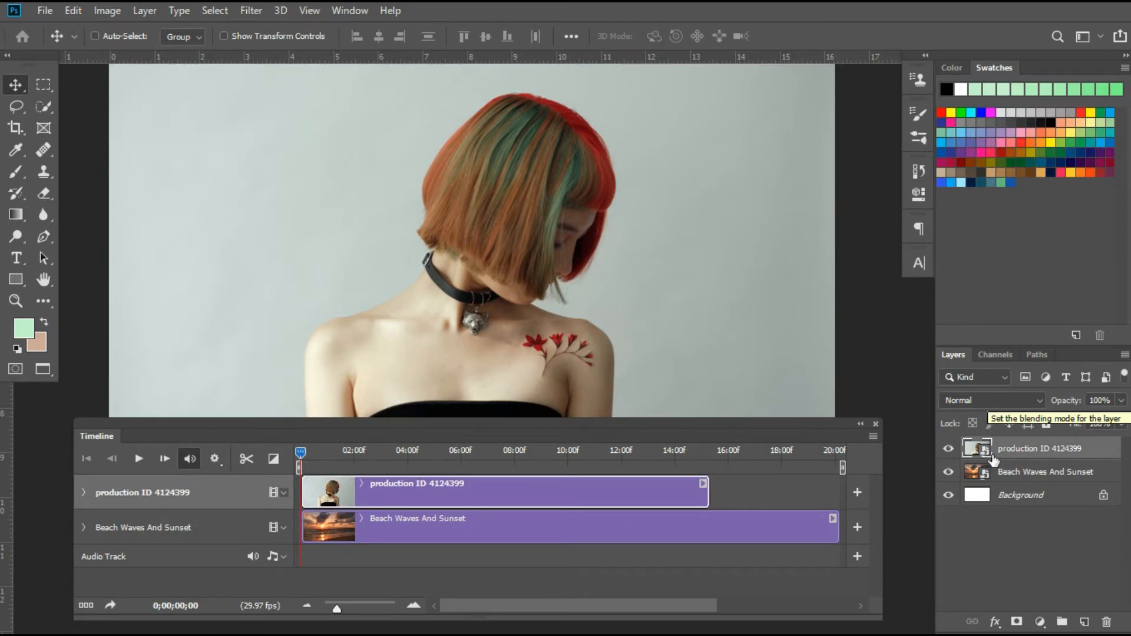
{"action": "left_click", "coordinate": [1020, 402]}
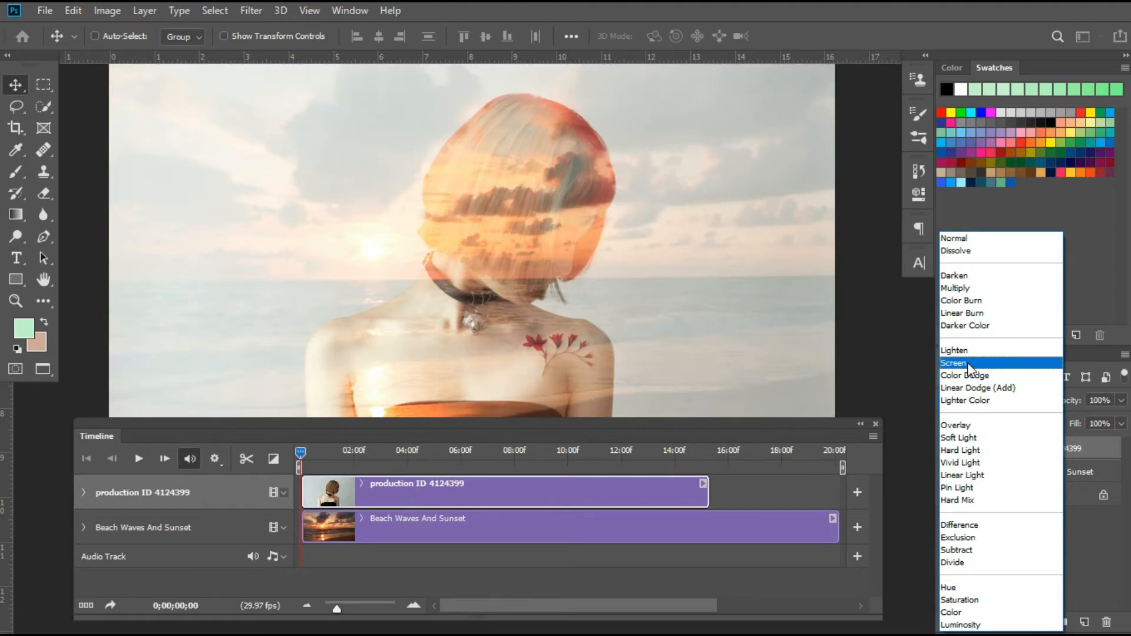
{"action": "left_click", "coordinate": [968, 363]}
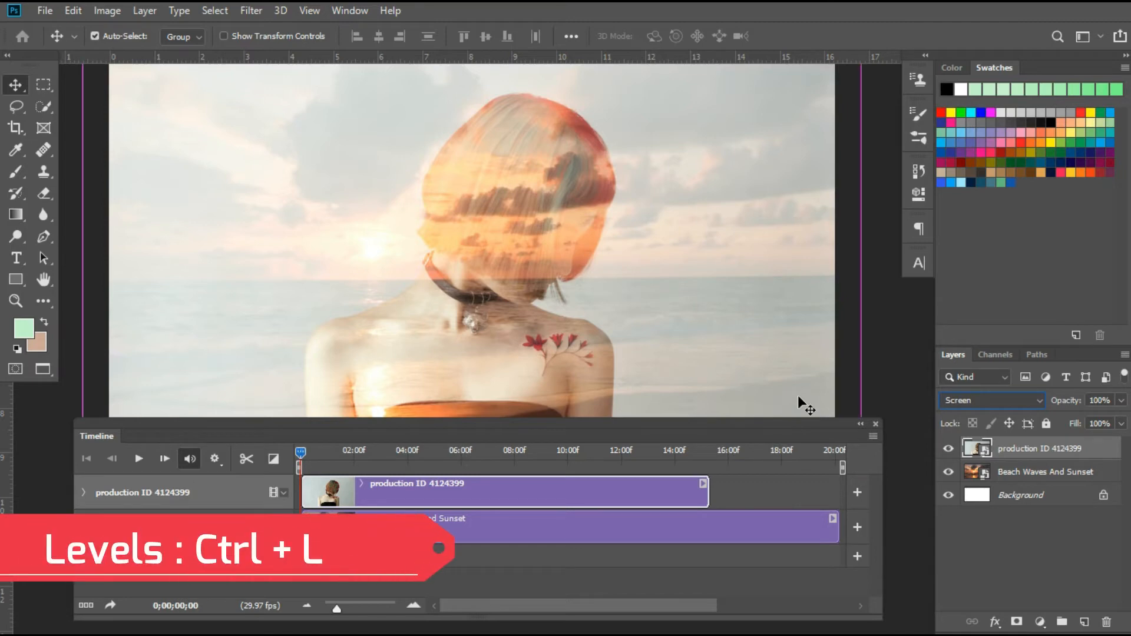
- Apply a Levels filter to the production ID 4124399 layer with the white input level at 190
{"action": "key", "text": "ctrl+l"}
{"action": "left_click_drag", "start_coordinate": [540, 96], "coordinate": [697, 100]}
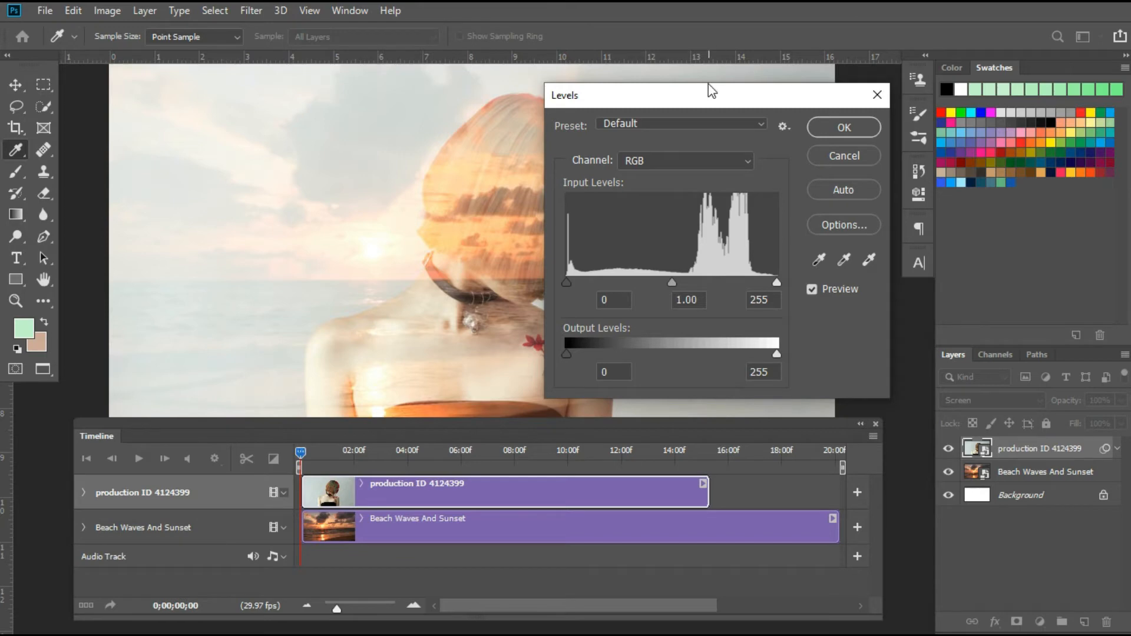
{"action": "left_click_drag", "start_coordinate": [719, 100], "coordinate": [876, 99]}
{"action": "left_click_drag", "start_coordinate": [933, 356], "coordinate": [934, 354]}
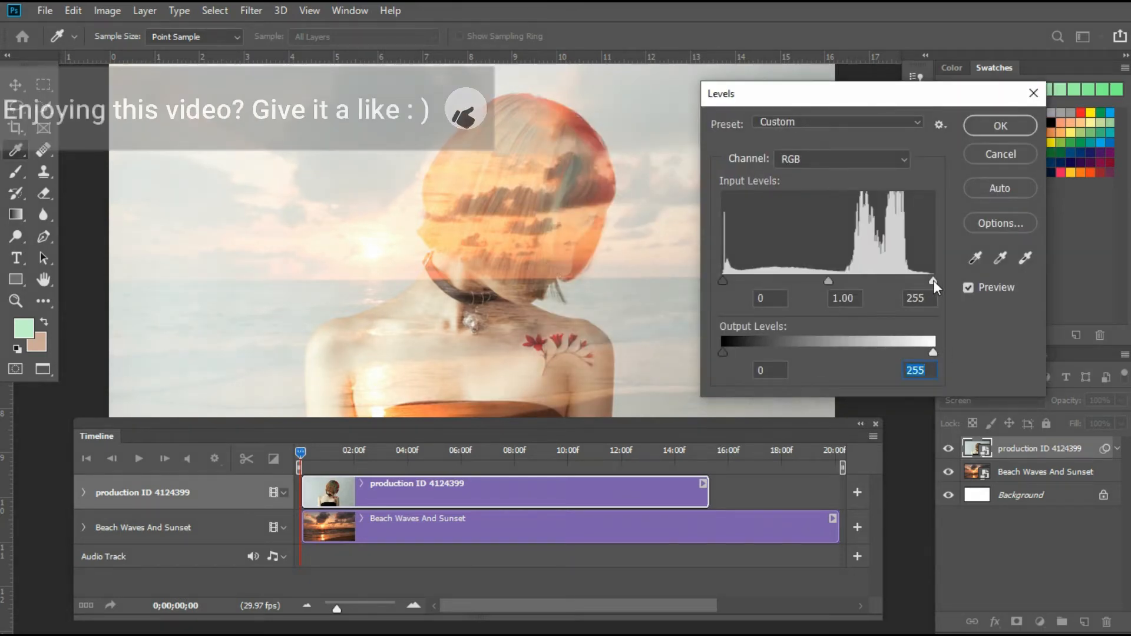
{"action": "left_click_drag", "start_coordinate": [933, 280], "coordinate": [880, 274]}
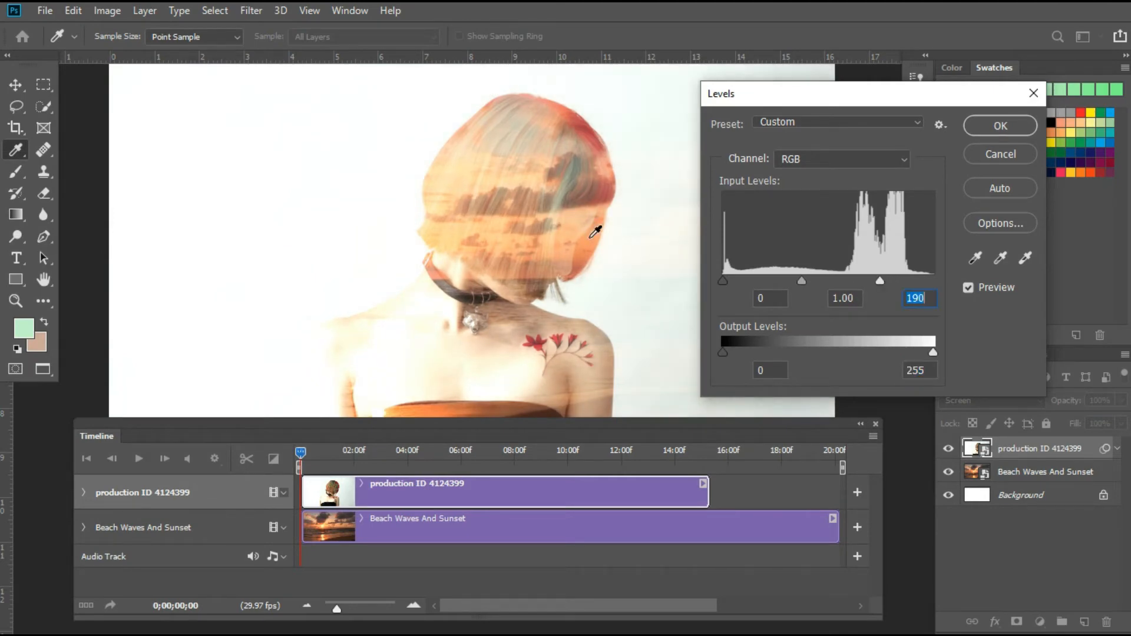
{"action": "key", "text": "Return"}
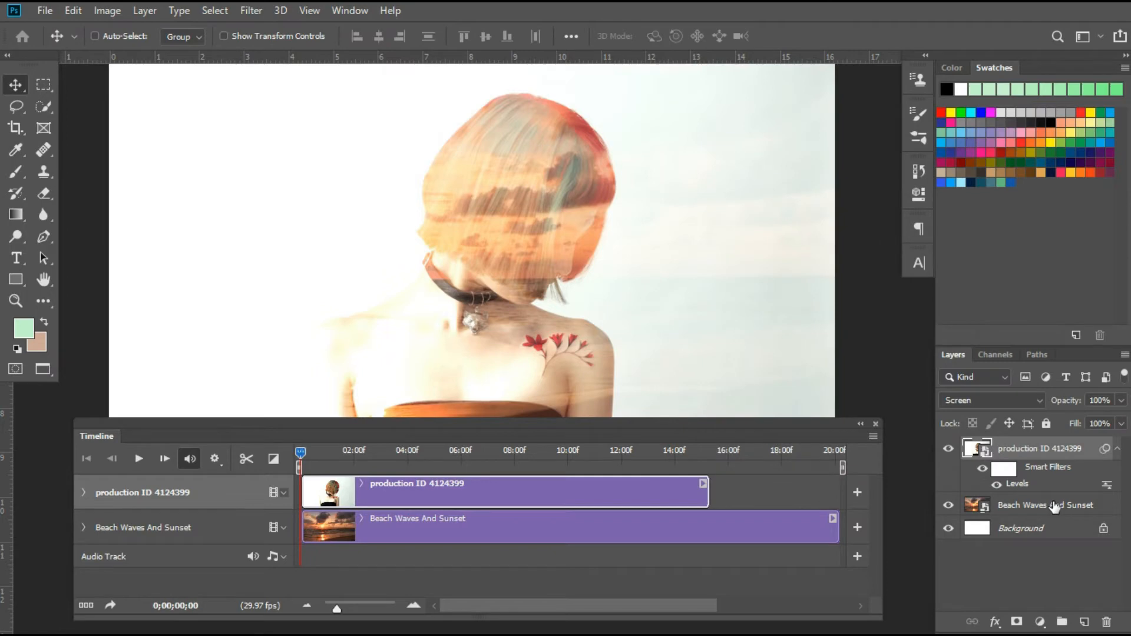
- Apply a Levels filter to the Beach Waves And Sunset layer with black input level 52 and white output level 245
{"action": "left_click", "coordinate": [1055, 505]}
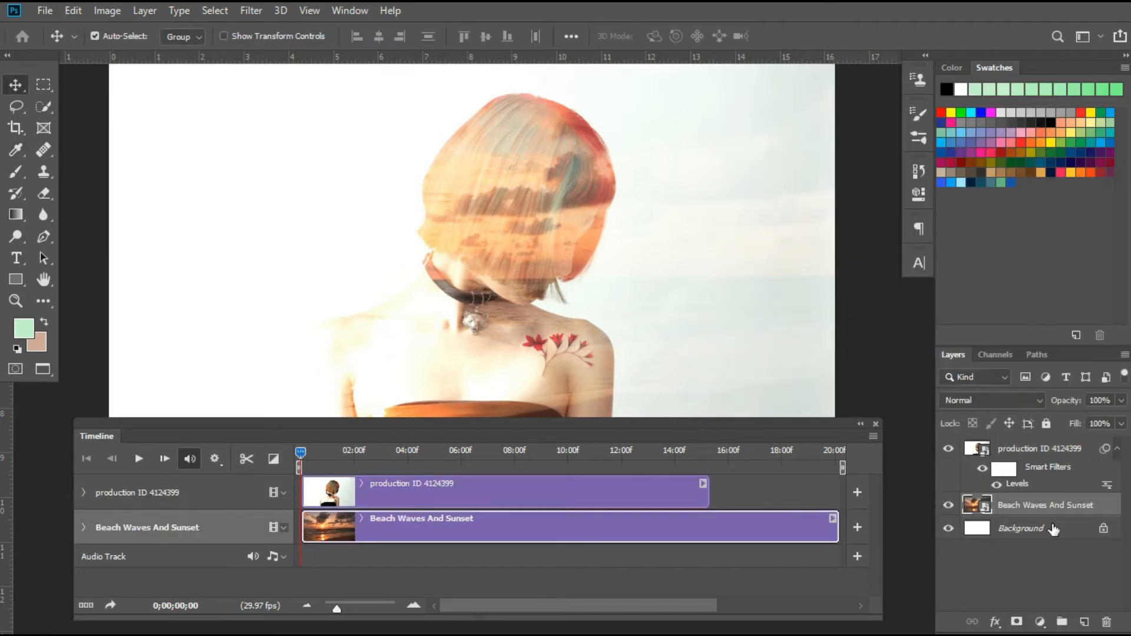
{"action": "key", "text": "ctrl+l"}
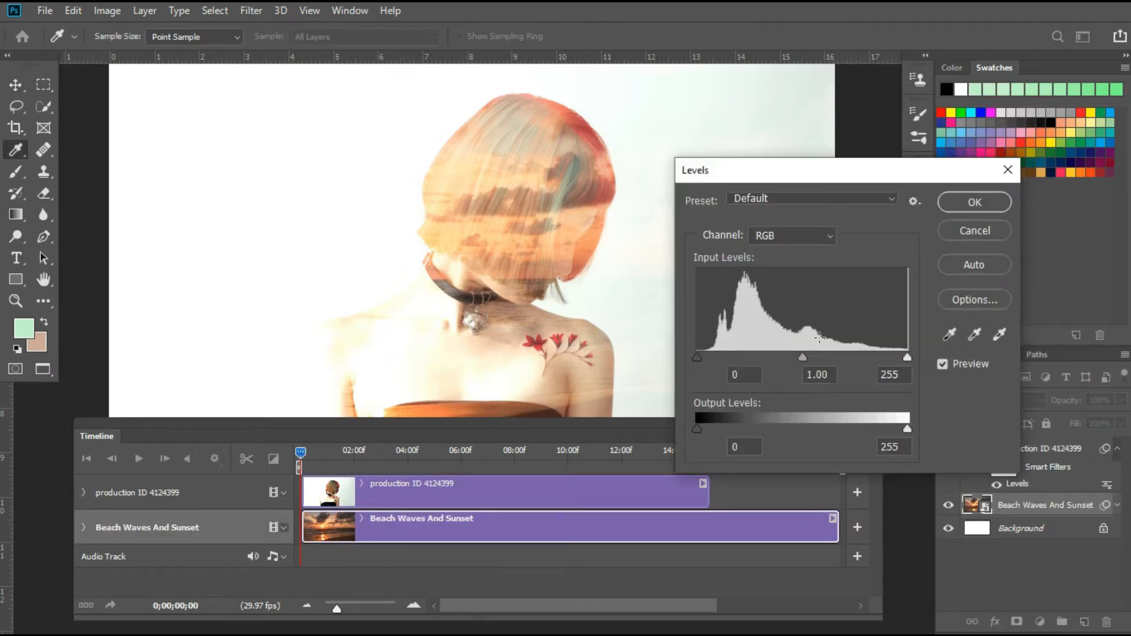
{"action": "left_click_drag", "start_coordinate": [698, 356], "coordinate": [745, 359]}
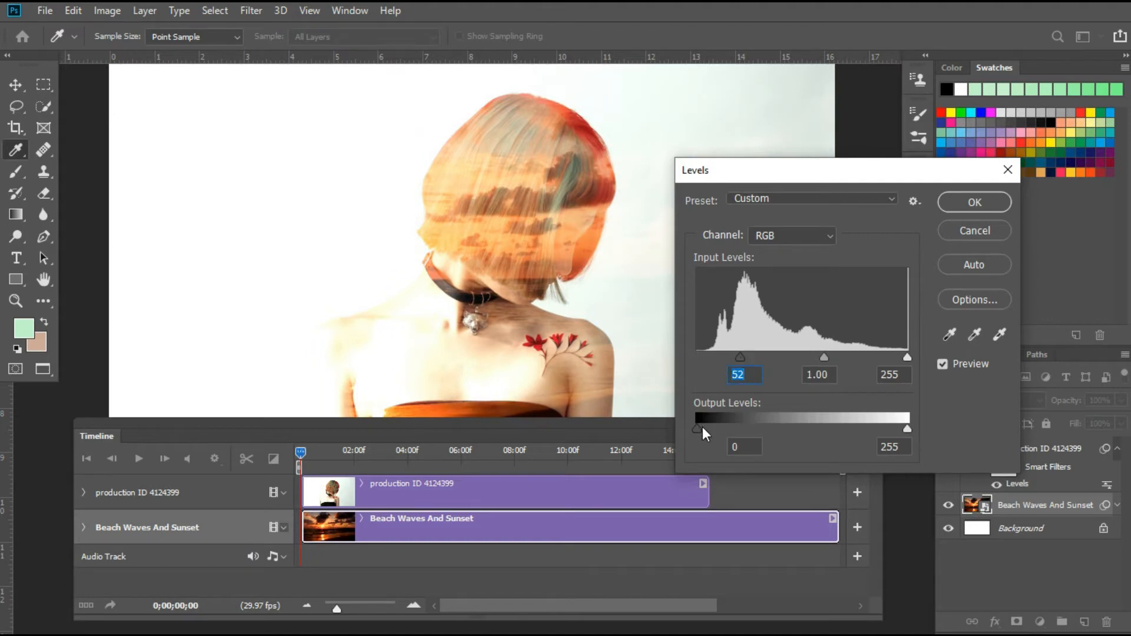
{"action": "mouse_move", "coordinate": [703, 428]}
{"action": "left_mouse_down"}
{"action": "mouse_move", "coordinate": [726, 429]}
{"action": "mouse_move", "coordinate": [695, 430]}
{"action": "left_mouse_up"}
{"action": "left_click_drag", "start_coordinate": [910, 428], "coordinate": [898, 428]}
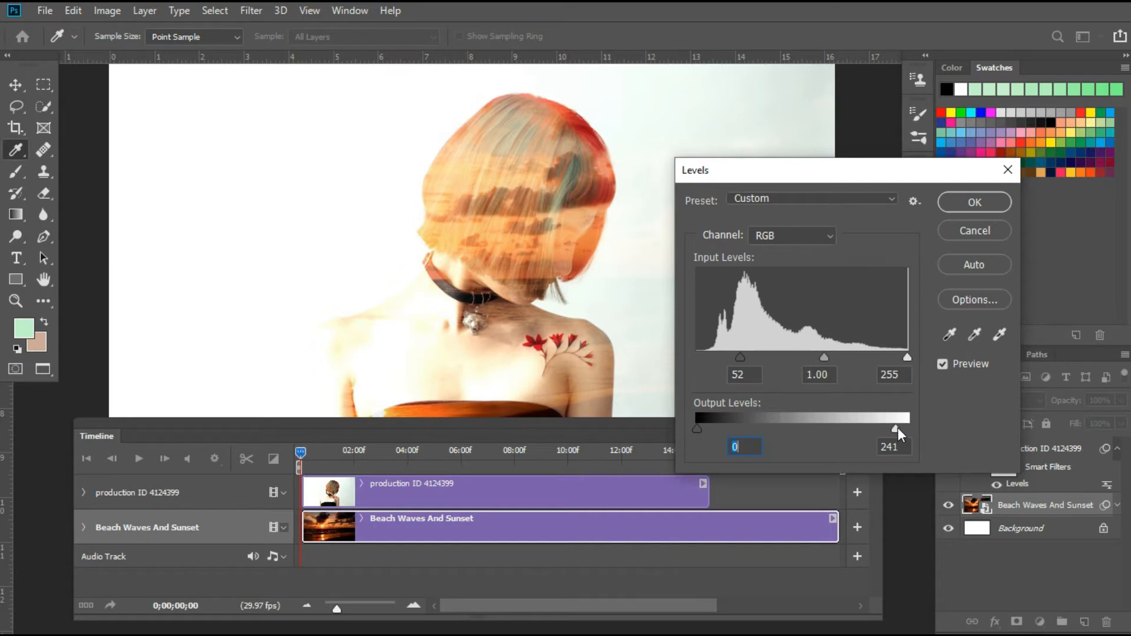
{"action": "mouse_move", "coordinate": [899, 429]}
{"action": "left_mouse_down"}
{"action": "mouse_move", "coordinate": [885, 428]}
{"action": "mouse_move", "coordinate": [899, 429]}
{"action": "left_mouse_up"}
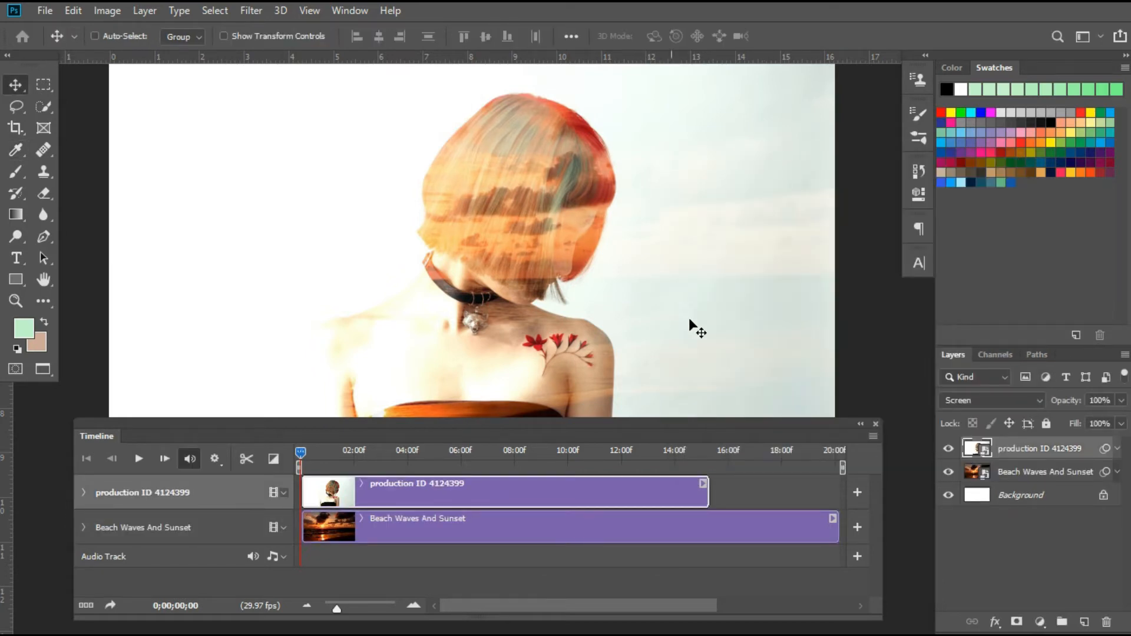
{"action": "left_click", "coordinate": [1080, 473]}
{"action": "left_click", "coordinate": [1117, 472]}
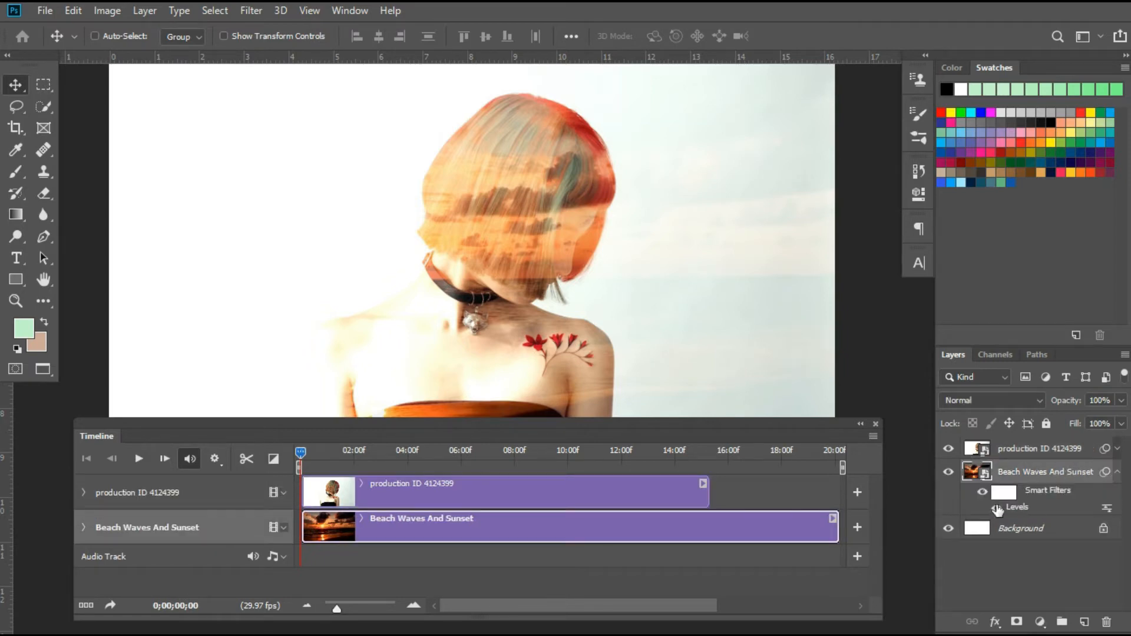
{"action": "double_click", "coordinate": [1017, 508]}
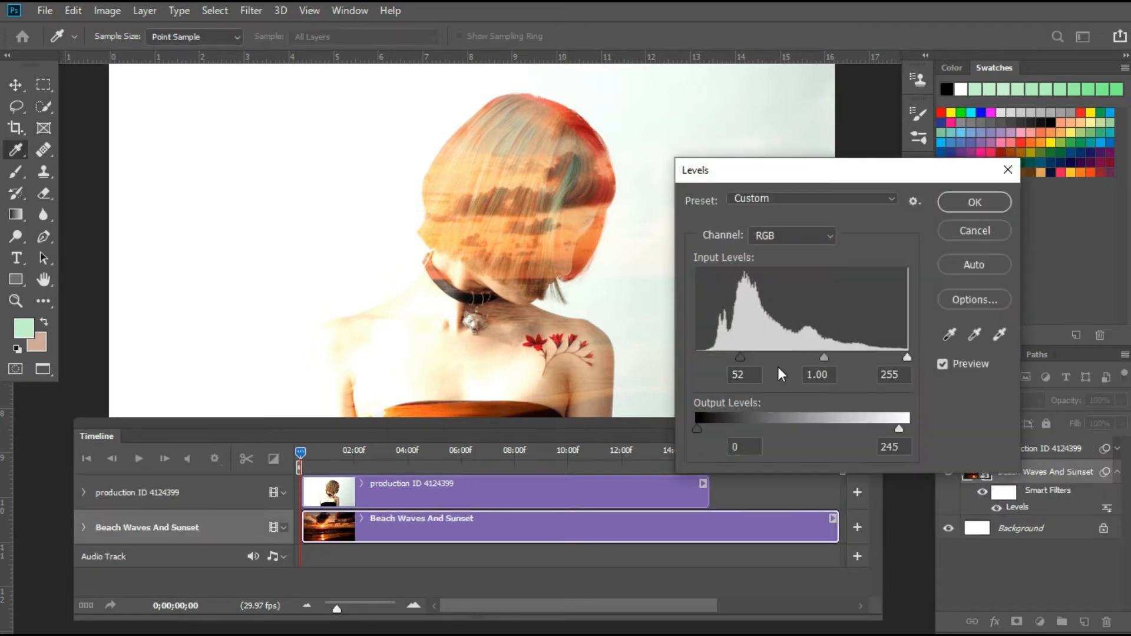
{"action": "left_click_drag", "start_coordinate": [745, 356], "coordinate": [699, 357]}
{"action": "left_click_drag", "start_coordinate": [844, 169], "coordinate": [712, 178]}
{"action": "left_click", "coordinate": [875, 181]}
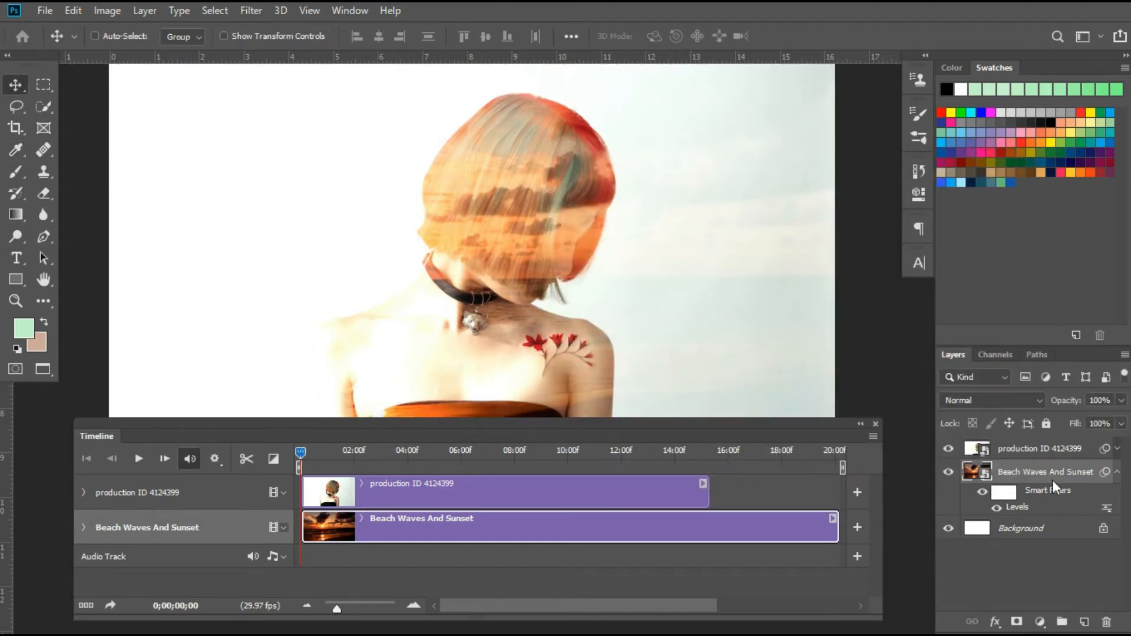
- Turn off the Smart Filters on the Beach Waves And Sunset layer and collapse its filter list
{"action": "left_click", "coordinate": [983, 492]}
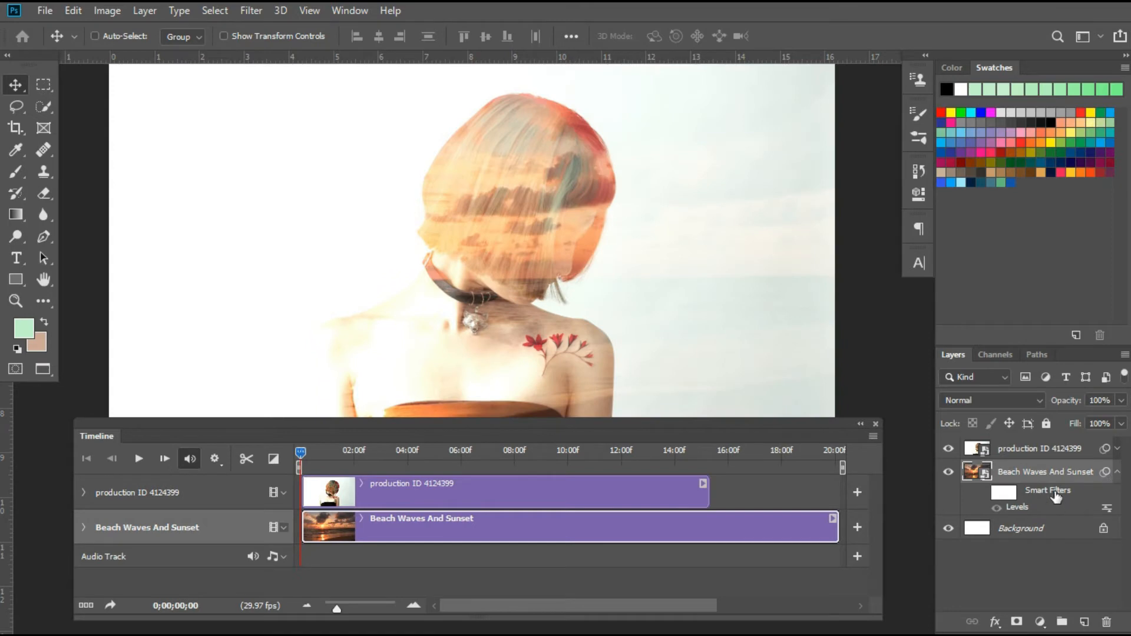
{"action": "left_click", "coordinate": [1115, 472]}
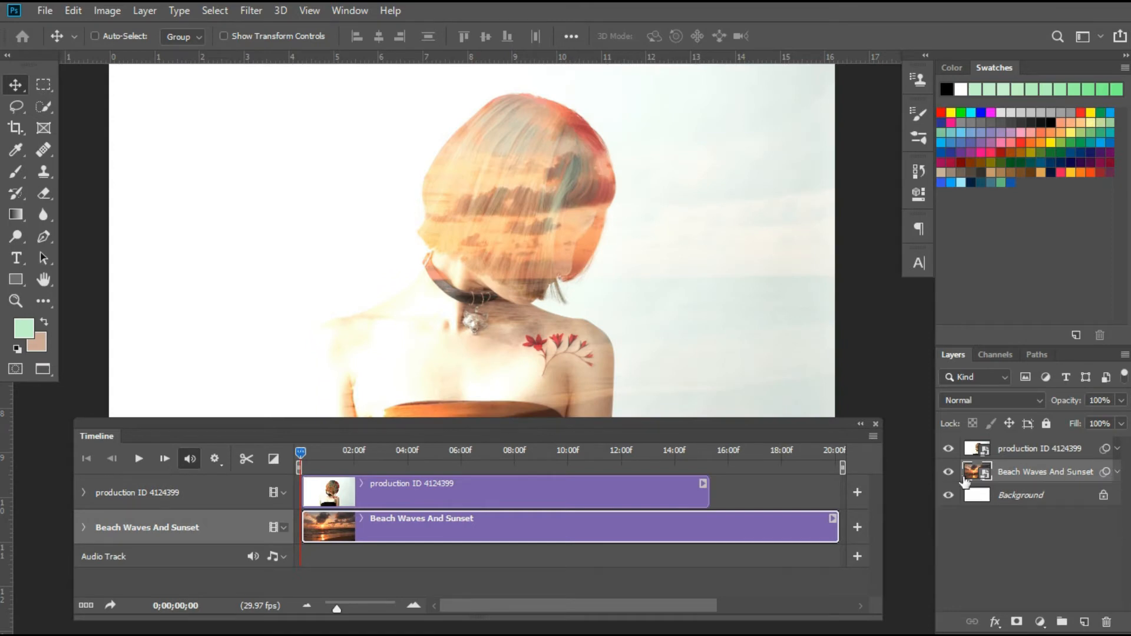
- Lower the white input level in the production ID 4124399 layer's Levels filter to brighten the portrait's background further
{"action": "left_click", "coordinate": [1117, 450]}
{"action": "double_click", "coordinate": [1025, 486]}
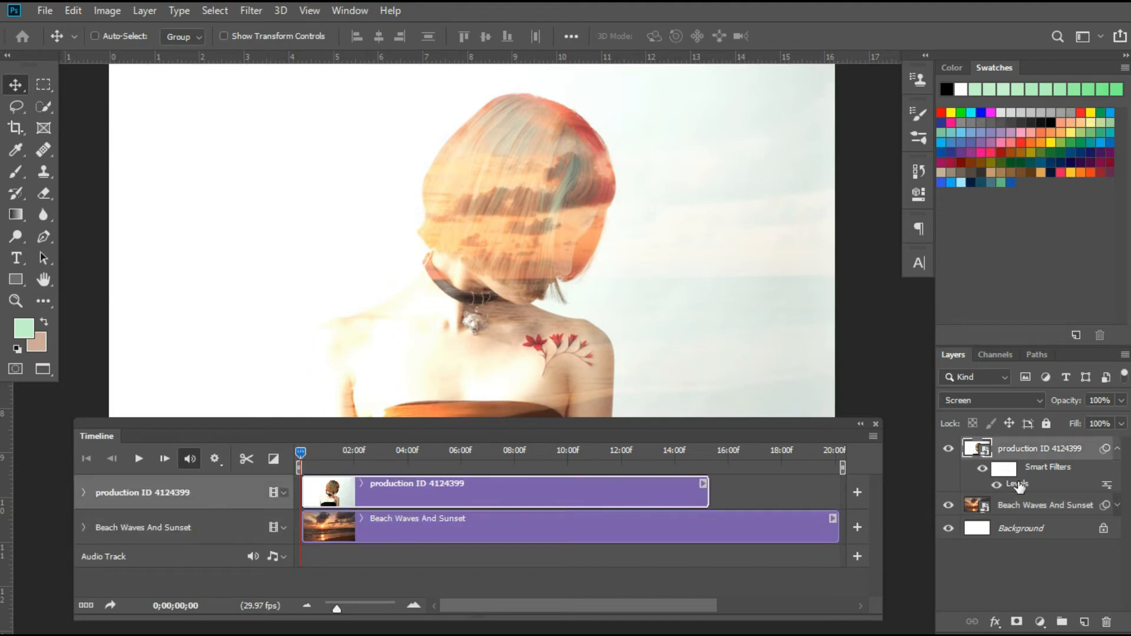
{"action": "left_click_drag", "start_coordinate": [947, 147], "coordinate": [946, 147]}
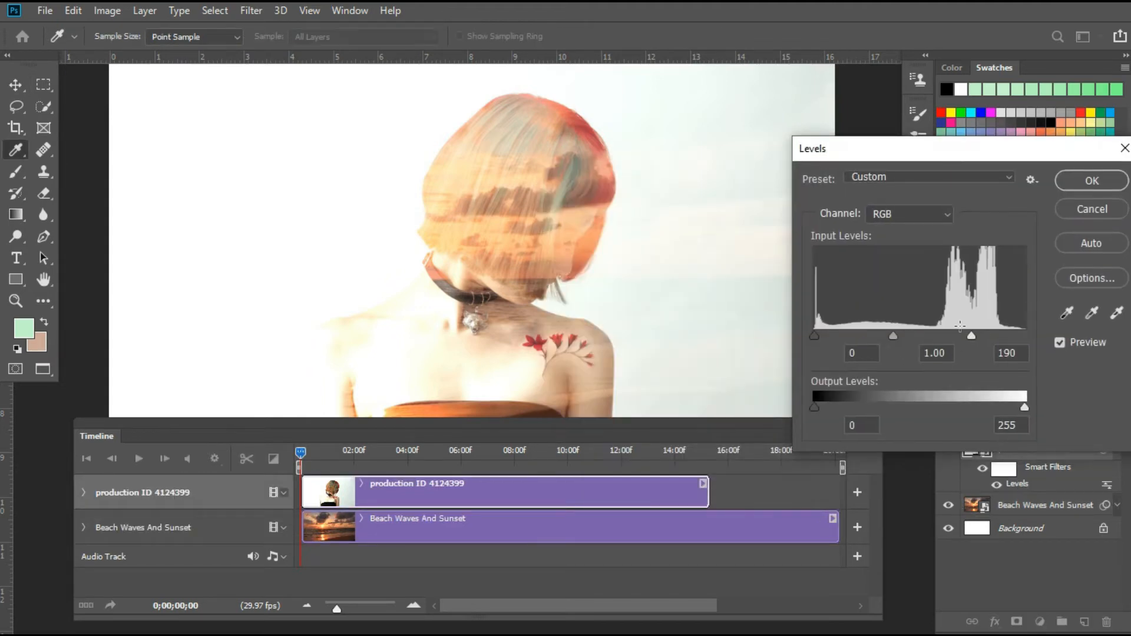
{"action": "mouse_move", "coordinate": [971, 334]}
{"action": "left_mouse_down"}
{"action": "mouse_move", "coordinate": [960, 338]}
{"action": "mouse_move", "coordinate": [971, 333]}
{"action": "left_mouse_up"}
{"action": "left_click", "coordinate": [957, 181]}
{"action": "key", "text": "v"}
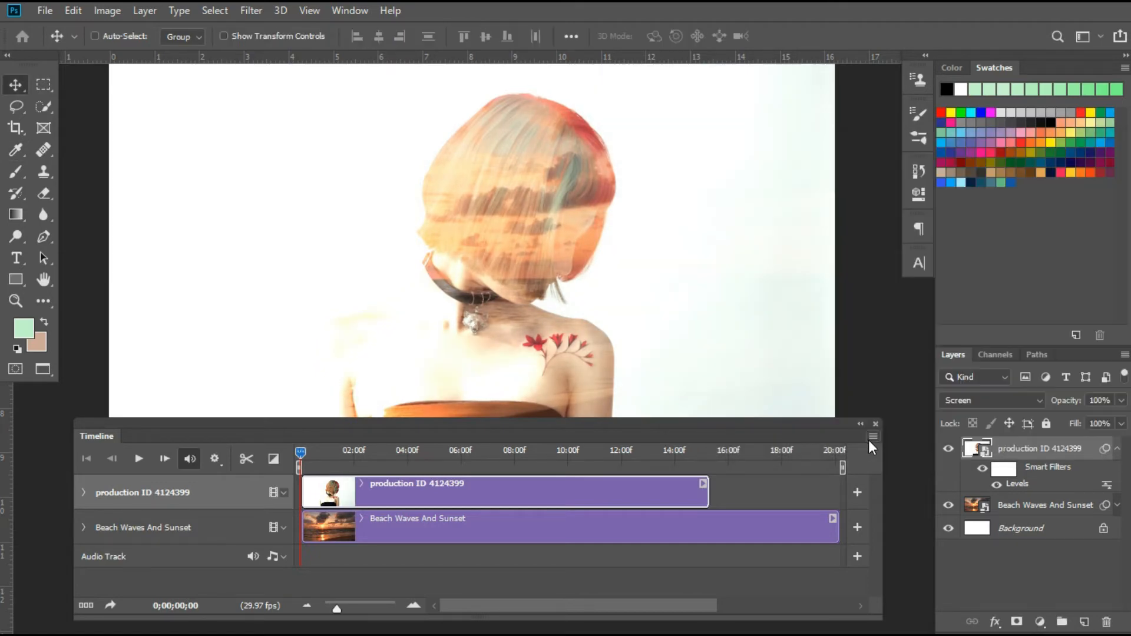
{"action": "scroll", "coordinate": [613, 333], "scroll_direction": "up", "scroll_amount": 1}
{"action": "scroll", "coordinate": [723, 304], "scroll_direction": "down", "scroll_amount": 3}
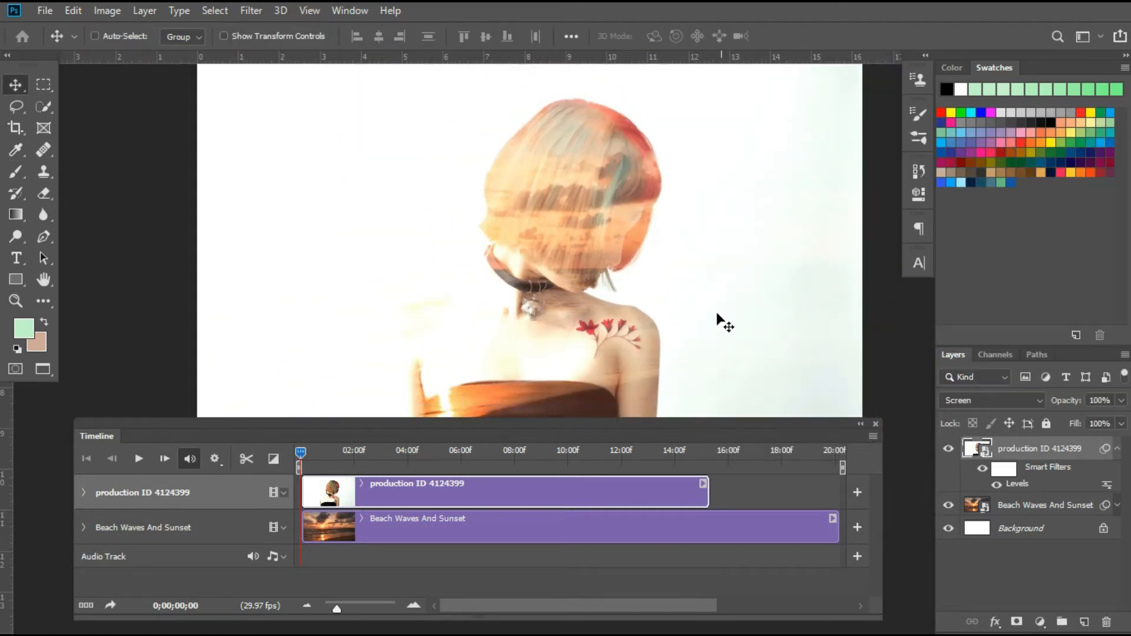
{"action": "scroll", "coordinate": [674, 350], "scroll_direction": "up", "scroll_amount": 1}
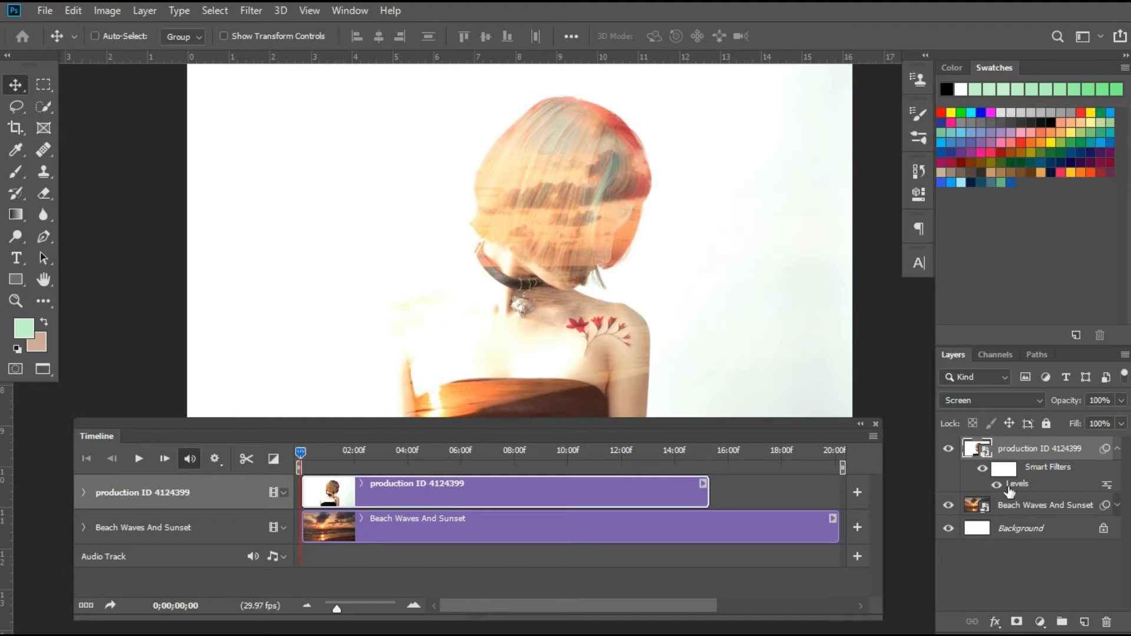
{"action": "left_click", "coordinate": [1119, 452]}
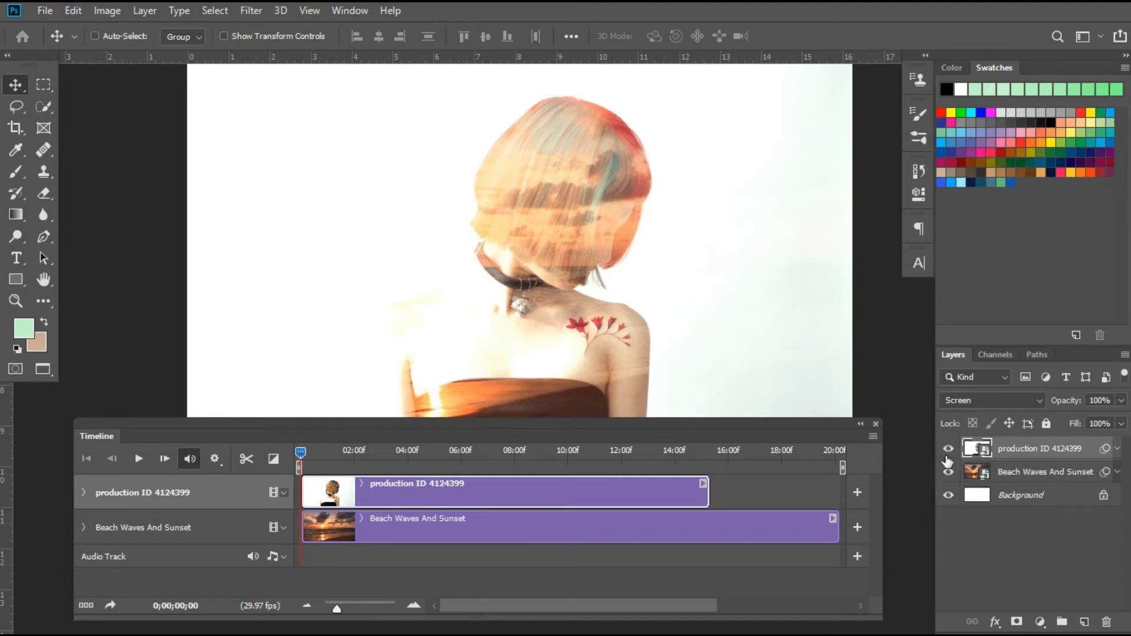
- Add a Levels adjustment layer above the production ID 4124399 layer and move its settings clear of the woman
{"action": "left_click", "coordinate": [1040, 621]}
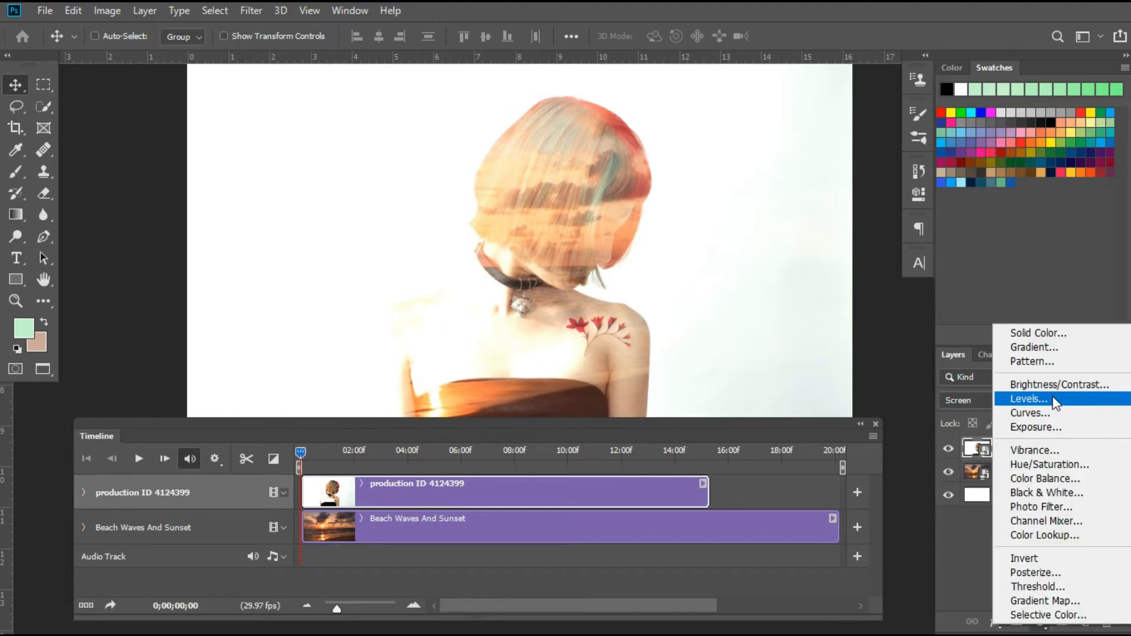
{"action": "left_click", "coordinate": [1054, 403]}
{"action": "left_click_drag", "start_coordinate": [771, 157], "coordinate": [915, 89]}
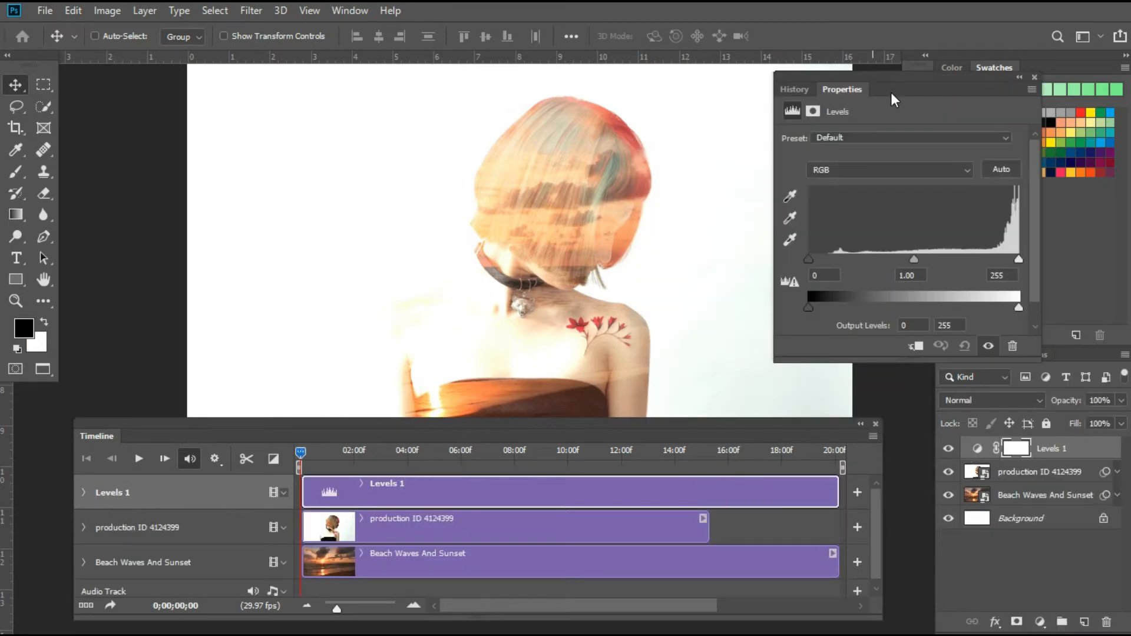
{"action": "left_click_drag", "start_coordinate": [899, 90], "coordinate": [921, 94]}
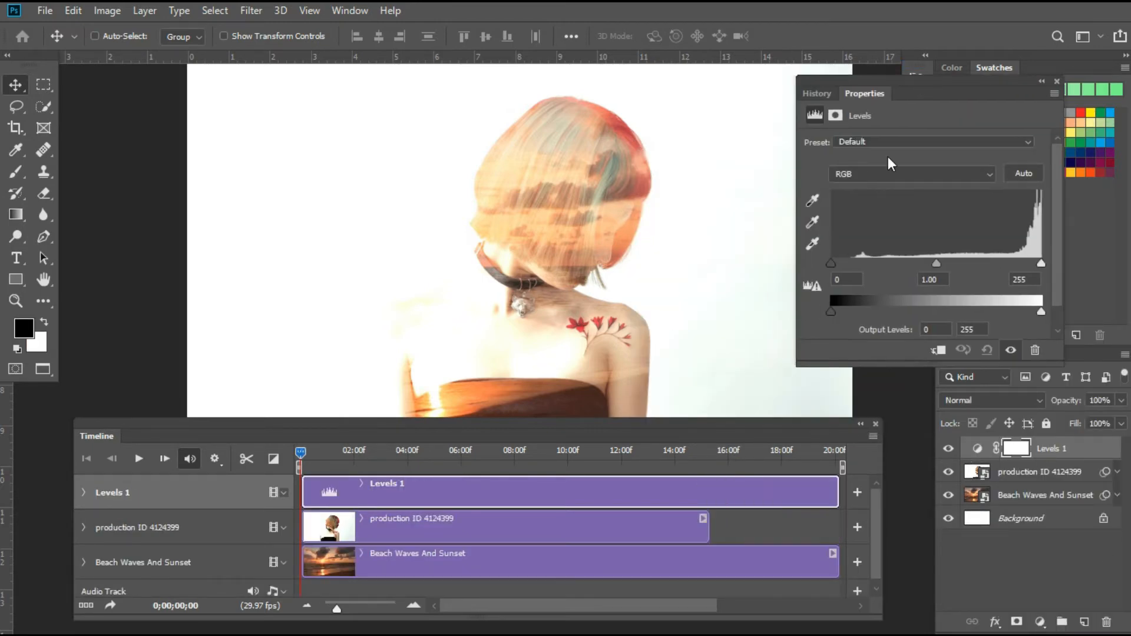
- Set the Blue channel's white input level to 239 in the Levels adjustment layer
{"action": "left_click", "coordinate": [889, 174]}
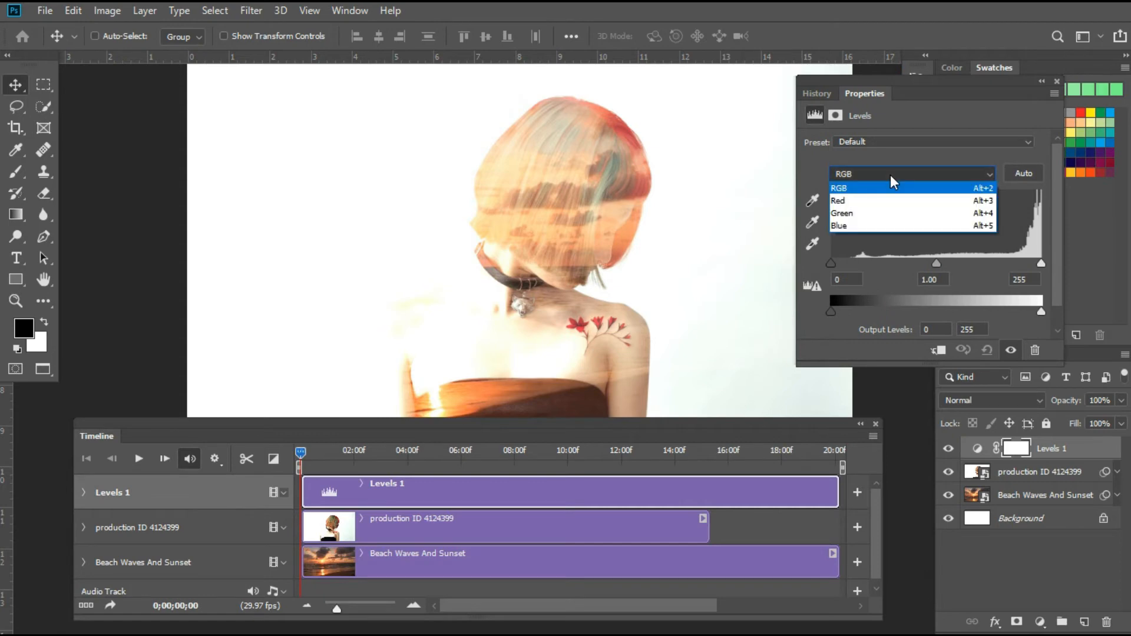
{"action": "left_click", "coordinate": [868, 225]}
{"action": "mouse_move", "coordinate": [1040, 263]}
{"action": "left_mouse_down"}
{"action": "mouse_move", "coordinate": [1012, 263]}
{"action": "mouse_move", "coordinate": [1030, 263]}
{"action": "left_mouse_up"}
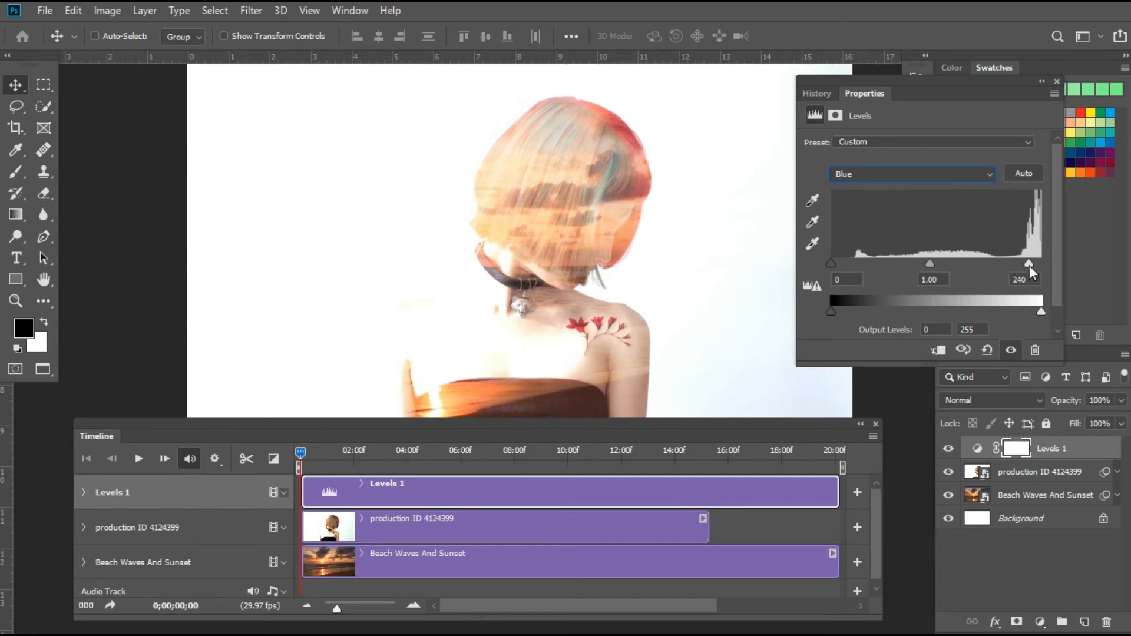
{"action": "mouse_move", "coordinate": [1029, 266]}
{"action": "left_mouse_down"}
{"action": "mouse_move", "coordinate": [902, 270]}
{"action": "mouse_move", "coordinate": [1009, 275]}
{"action": "mouse_move", "coordinate": [1028, 264]}
{"action": "left_mouse_up"}
- Set the Red channel's white input level to 240 in the Levels adjustment layer, then collapse and dock its settings
{"action": "left_click", "coordinate": [860, 178]}
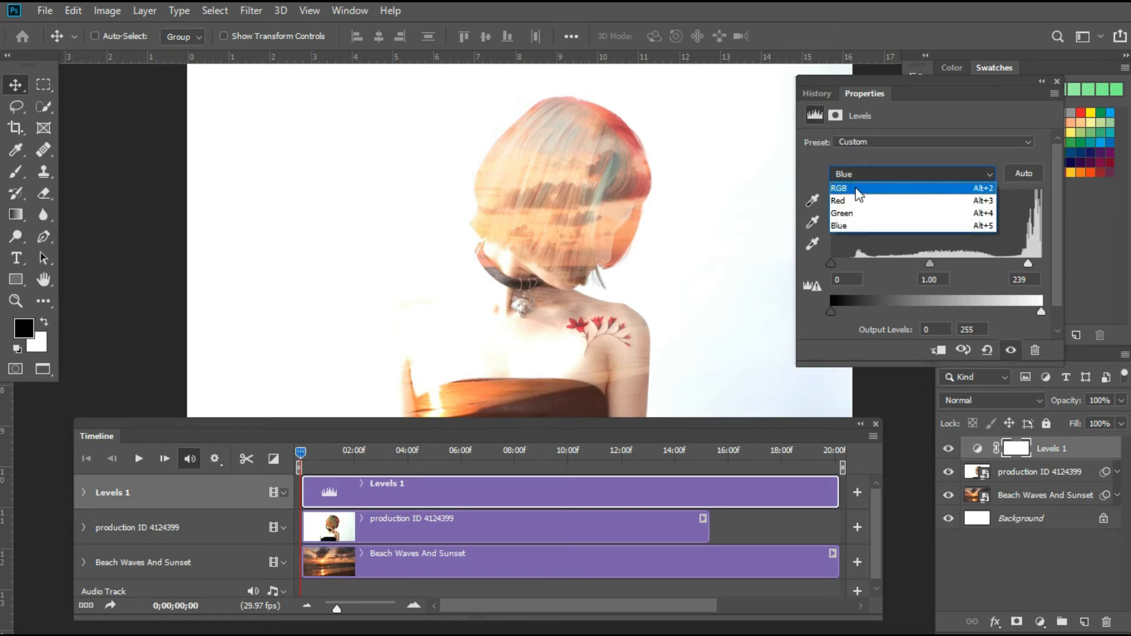
{"action": "left_click", "coordinate": [856, 201]}
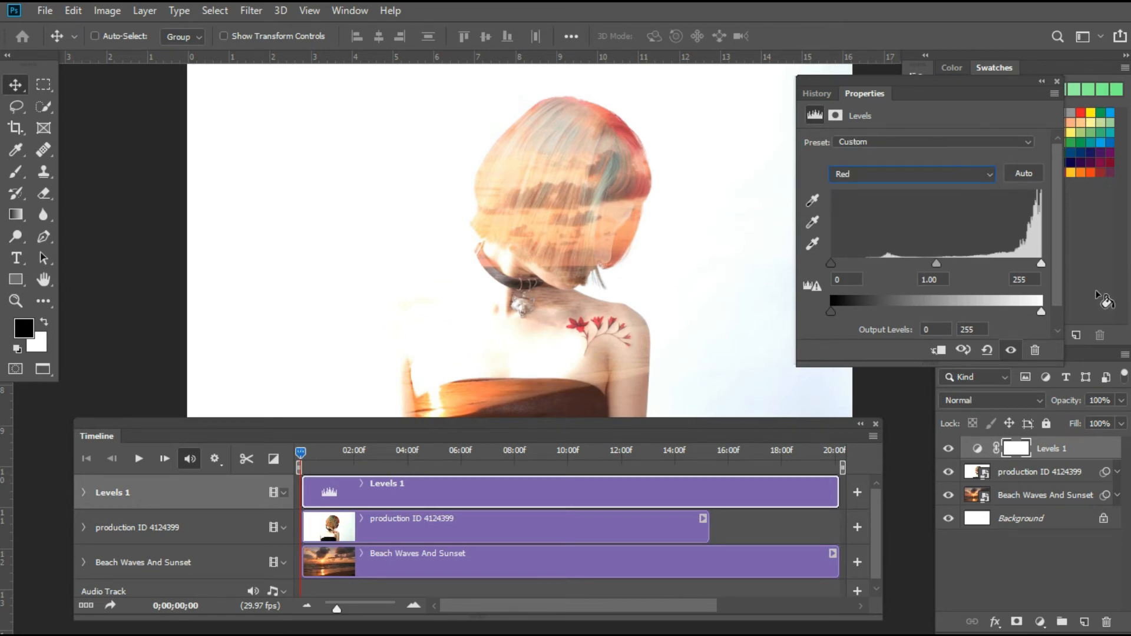
{"action": "left_click_drag", "start_coordinate": [1037, 263], "coordinate": [1030, 263]}
{"action": "left_click_drag", "start_coordinate": [1000, 82], "coordinate": [913, 114]}
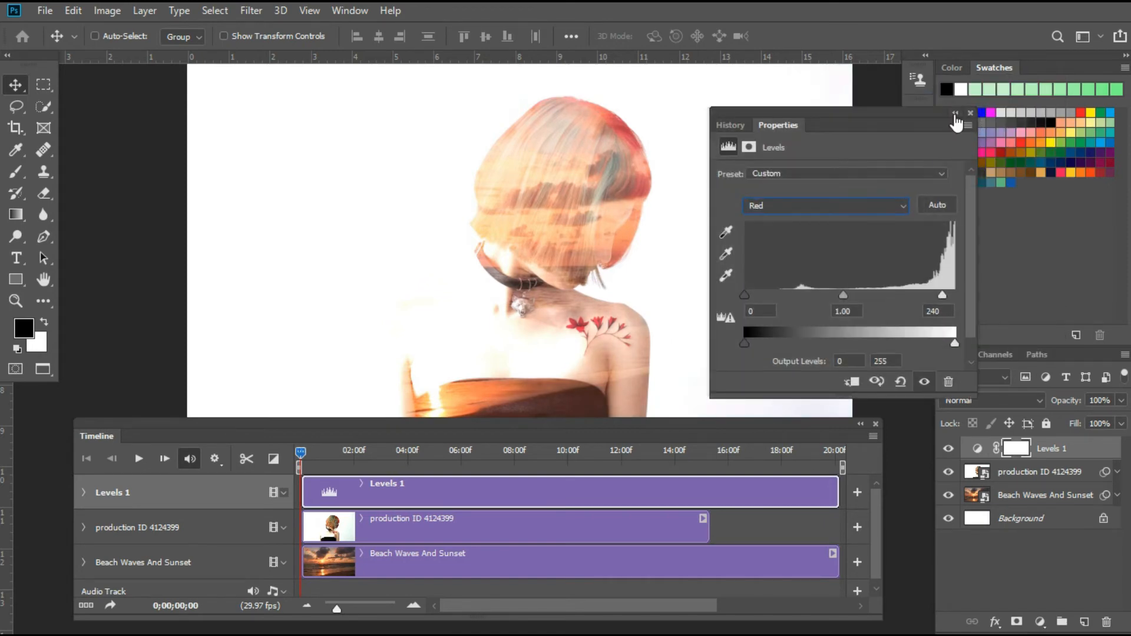
{"action": "left_click", "coordinate": [956, 113]}
{"action": "left_click_drag", "start_coordinate": [728, 112], "coordinate": [919, 127]}
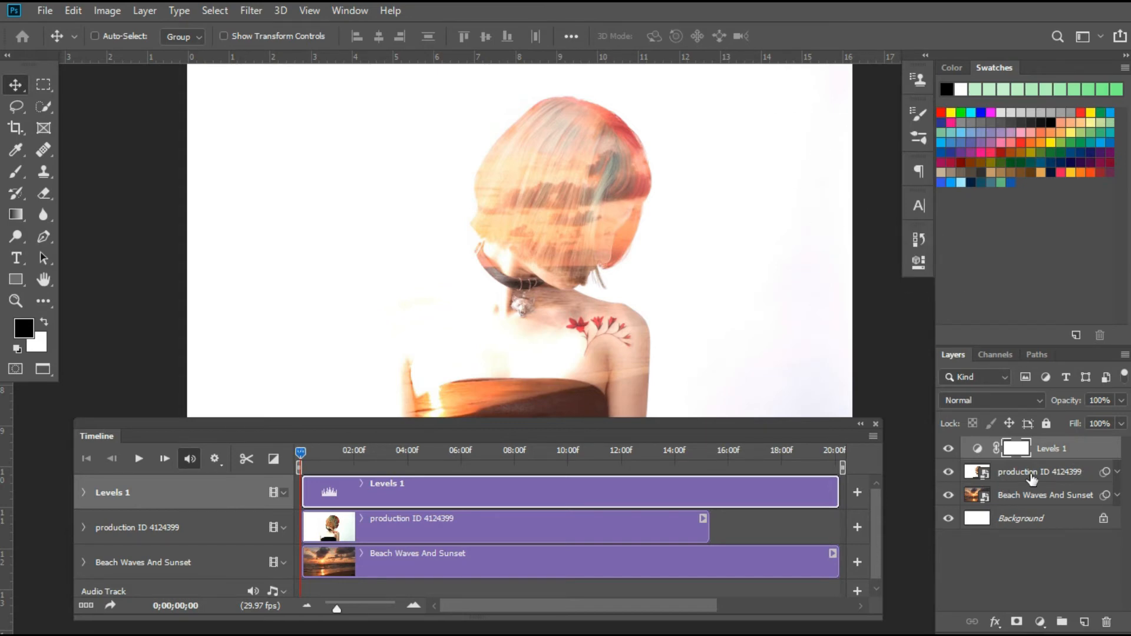
- Trim the ends of the Levels 1, production ID 4124399 and Beach Waves And Sunset clips to about 12:00f on the Timeline
{"action": "left_click_drag", "start_coordinate": [877, 431], "coordinate": [857, 364]}
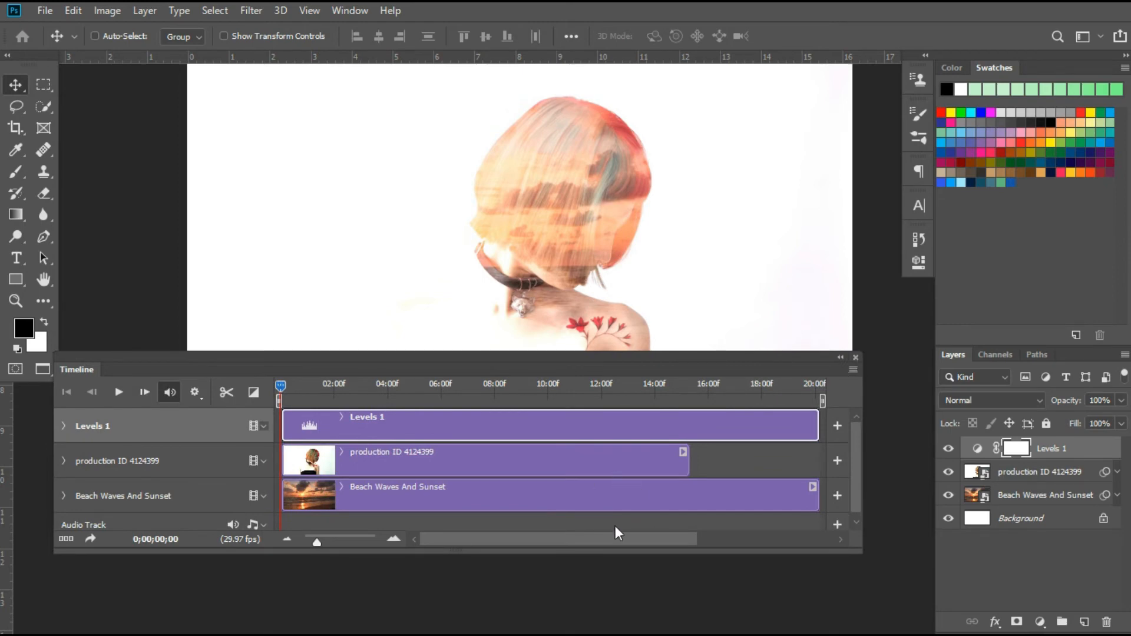
{"action": "left_click_drag", "start_coordinate": [613, 539], "coordinate": [578, 539]}
{"action": "left_click_drag", "start_coordinate": [814, 428], "coordinate": [597, 435]}
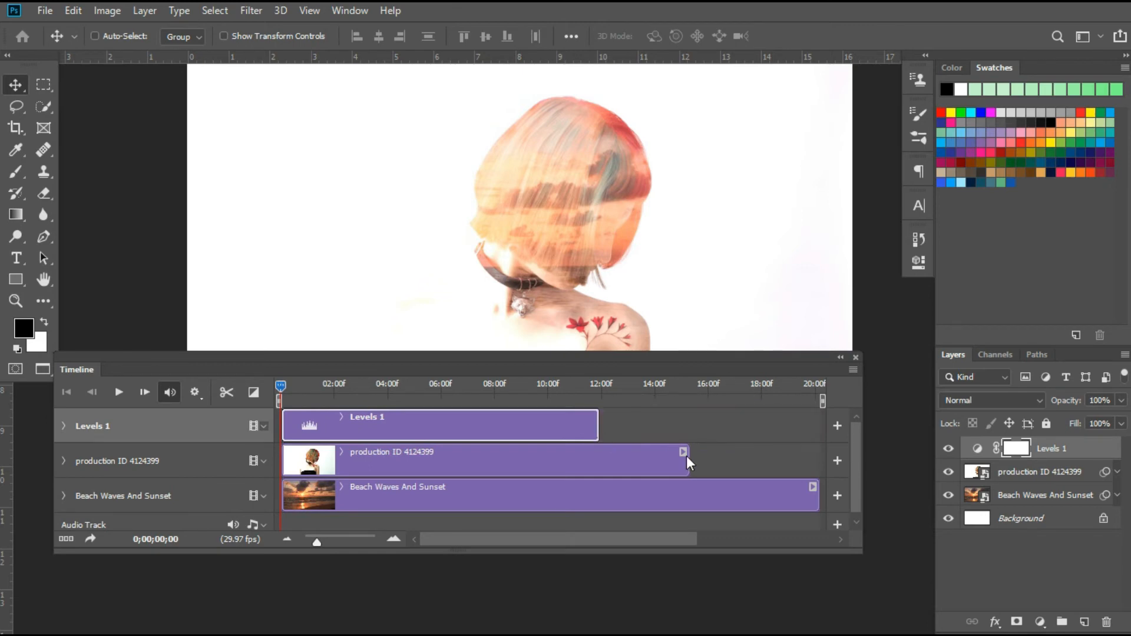
{"action": "left_click", "coordinate": [598, 464]}
{"action": "left_click_drag", "start_coordinate": [598, 464], "coordinate": [598, 464]}
{"action": "left_click_drag", "start_coordinate": [804, 498], "coordinate": [598, 493]}
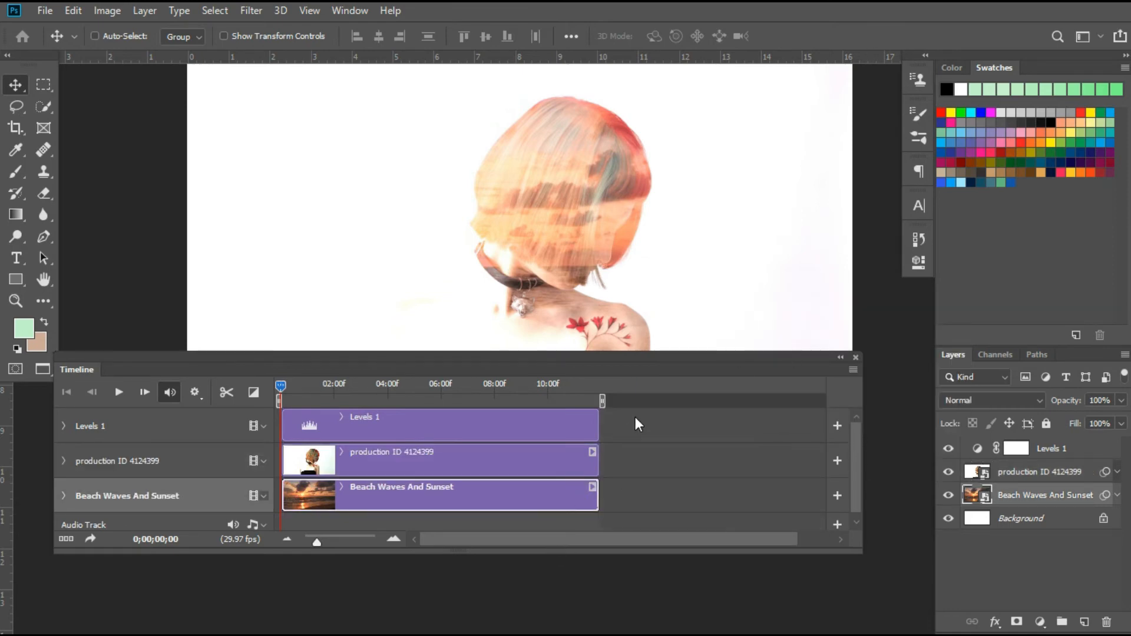
{"action": "left_click_drag", "start_coordinate": [570, 366], "coordinate": [587, 367]}
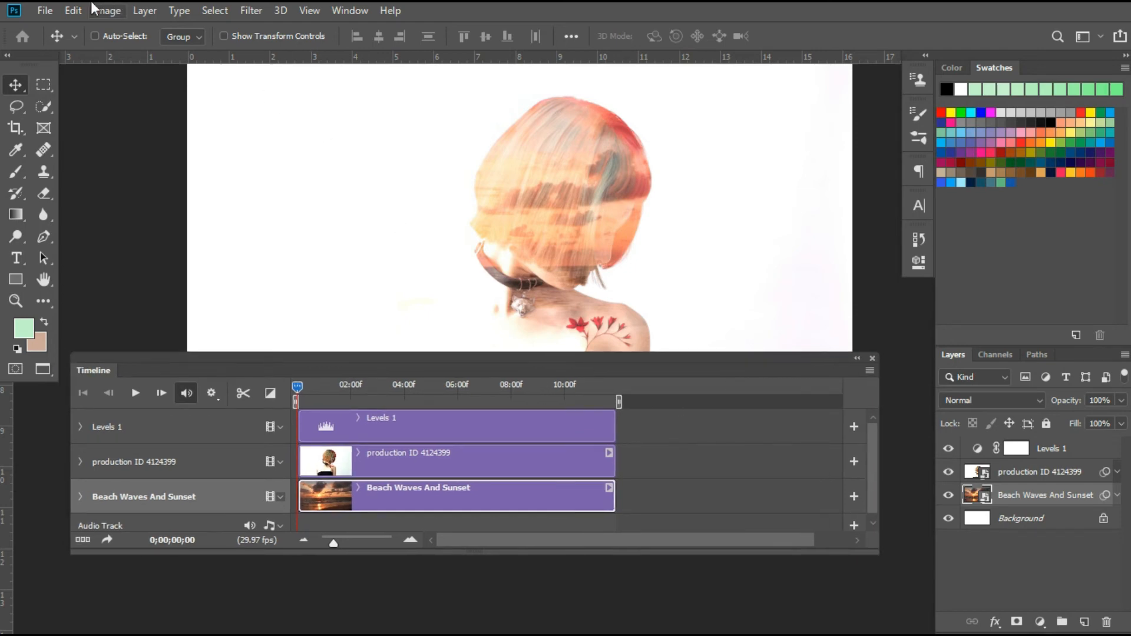
- Start a video render of the composition and name the output file Double exposure video 1
{"action": "left_click", "coordinate": [45, 10]}
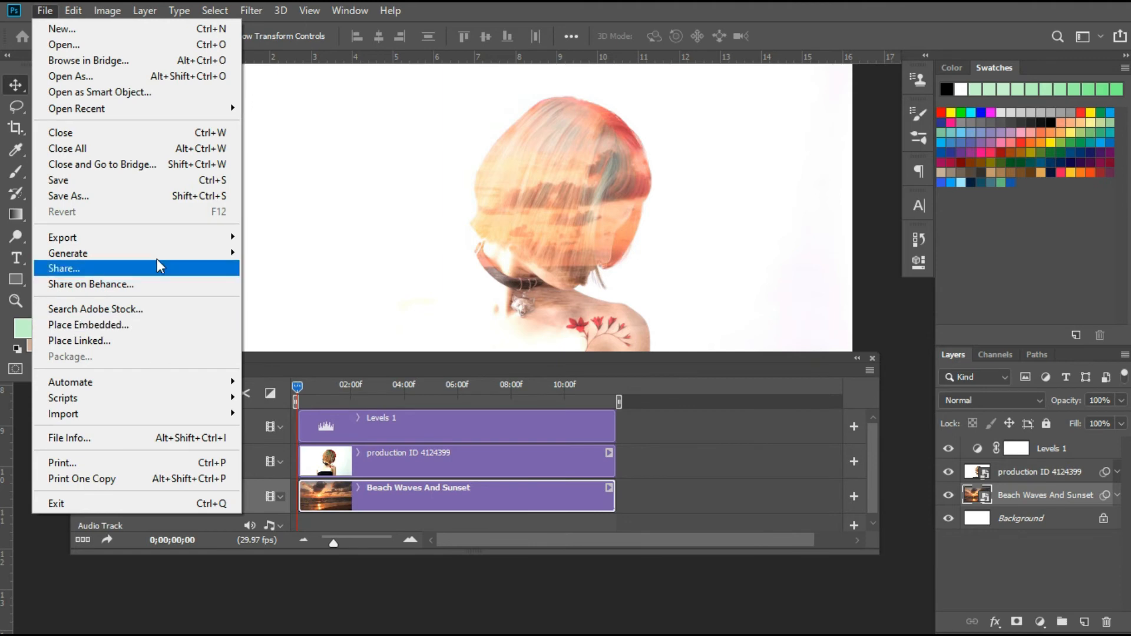
{"action": "mouse_move", "coordinate": [161, 240]}
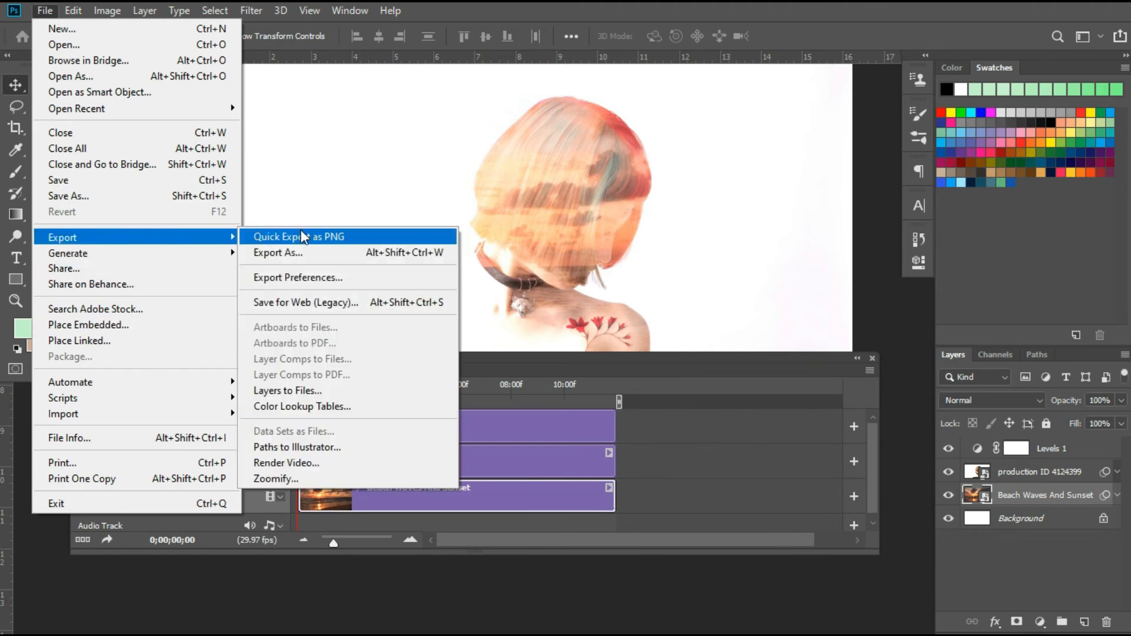
{"action": "left_click", "coordinate": [281, 466]}
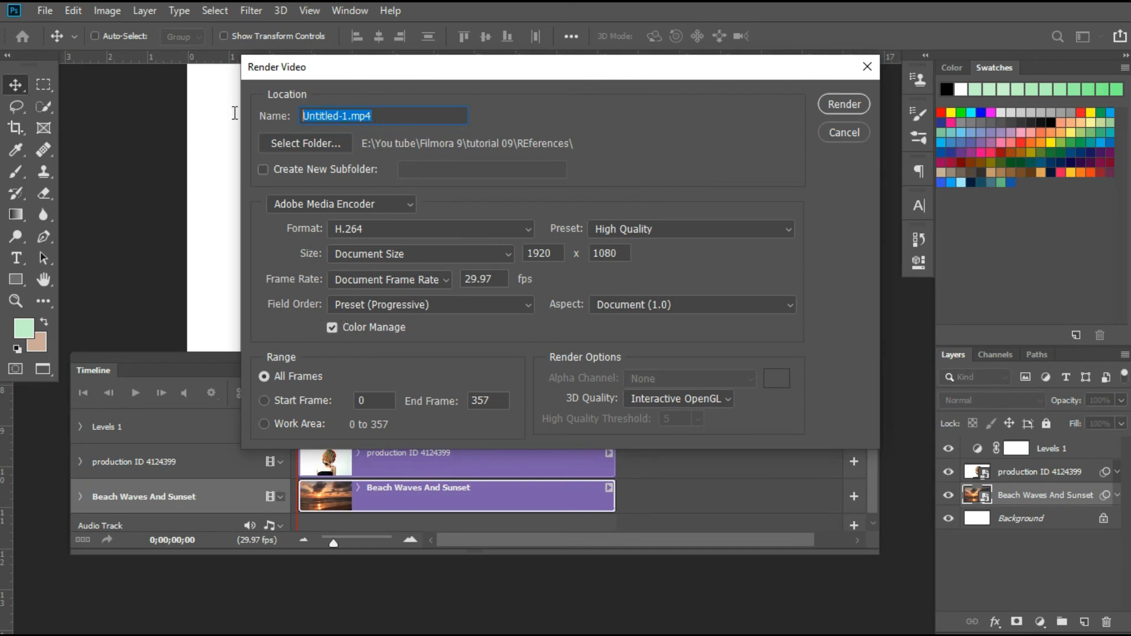
{"action": "type", "text": "Double exposure video 1"}
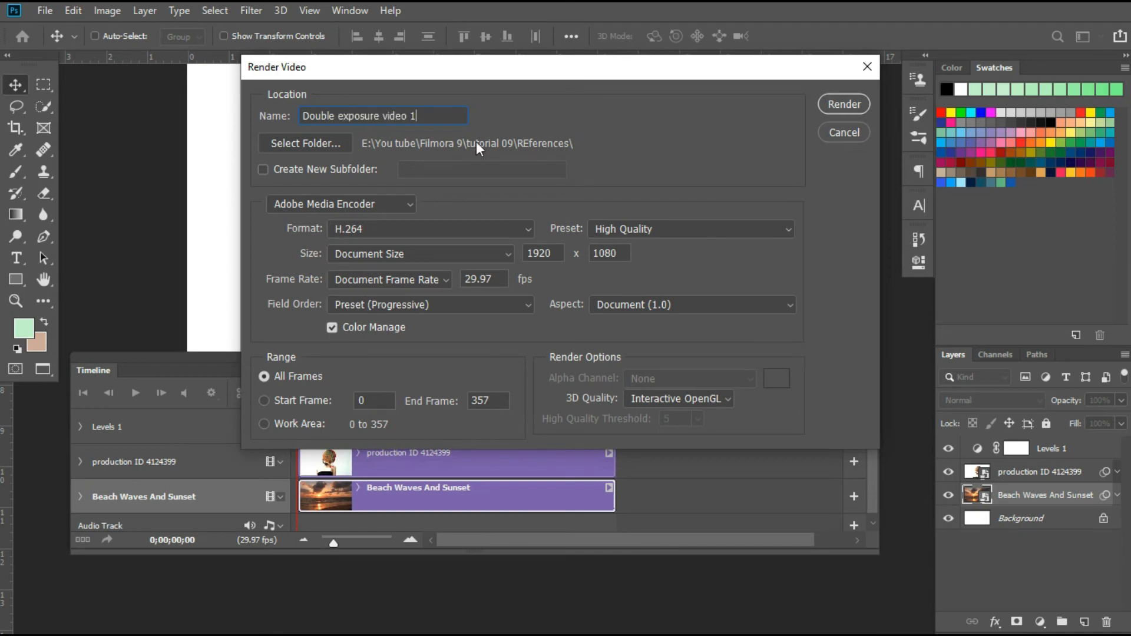
- Choose the H.264 format, review the 1920 x 1080 size and 29.97 fps frame rate, and render the video
{"action": "left_click", "coordinate": [401, 227]}
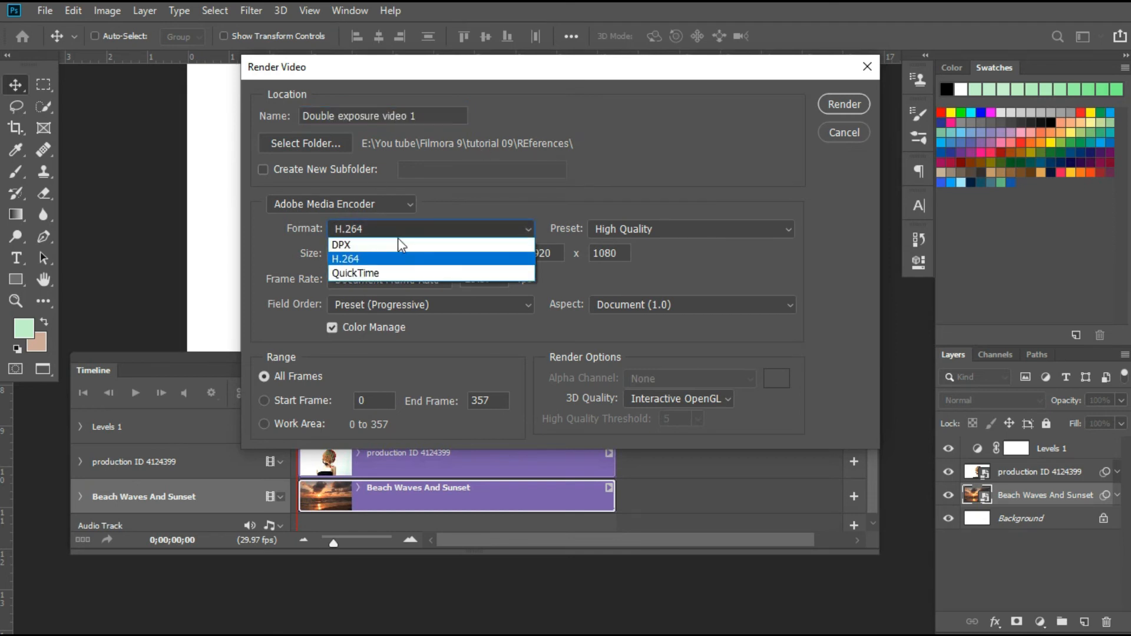
{"action": "left_click", "coordinate": [368, 260]}
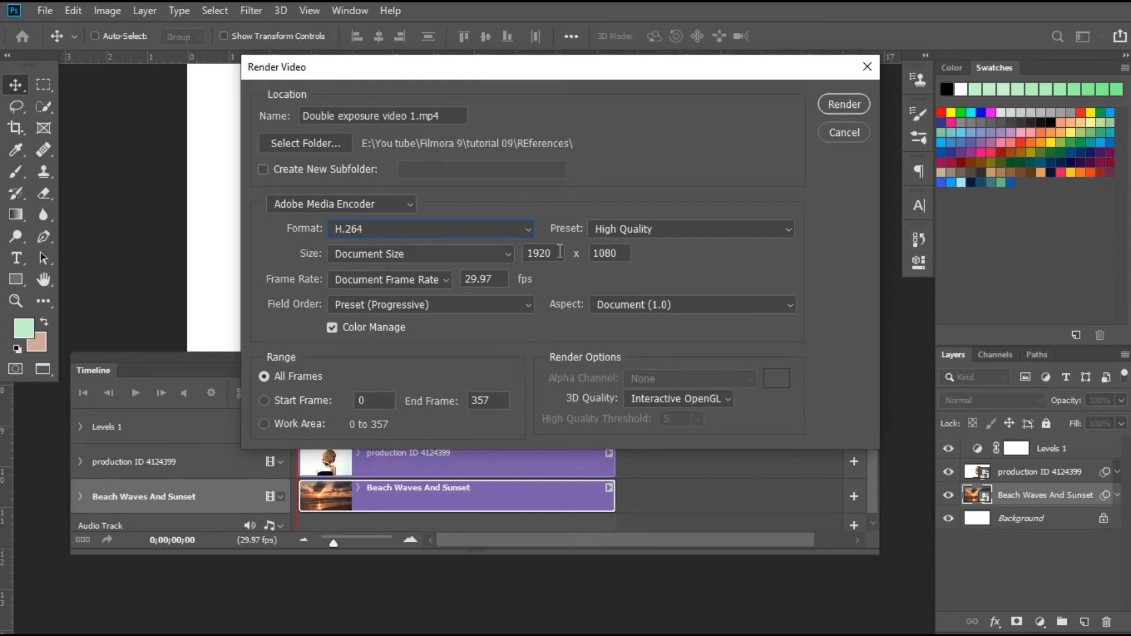
{"action": "left_click_drag", "start_coordinate": [560, 251], "coordinate": [502, 261]}
{"action": "key", "text": "Tab"}
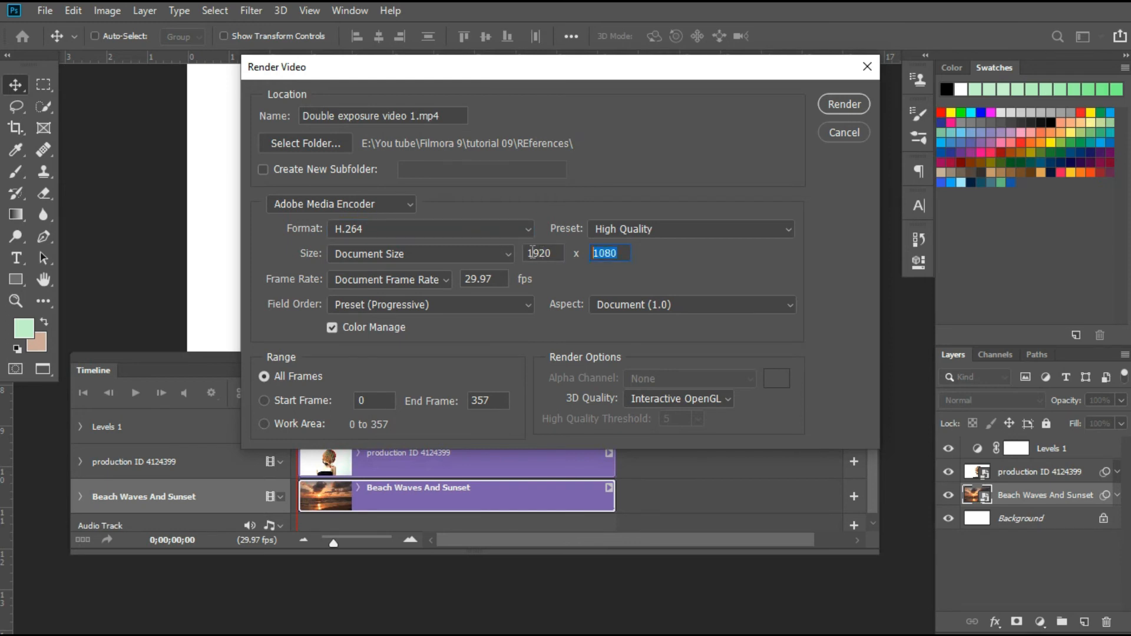
{"action": "key", "text": "Tab"}
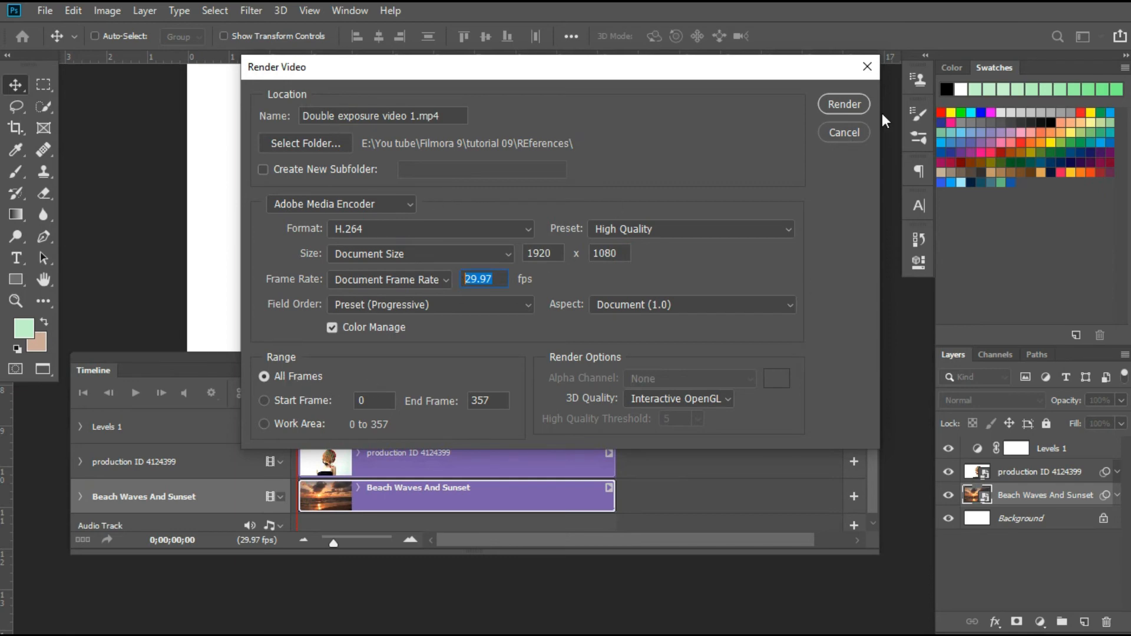
{"action": "left_click", "coordinate": [836, 105]}
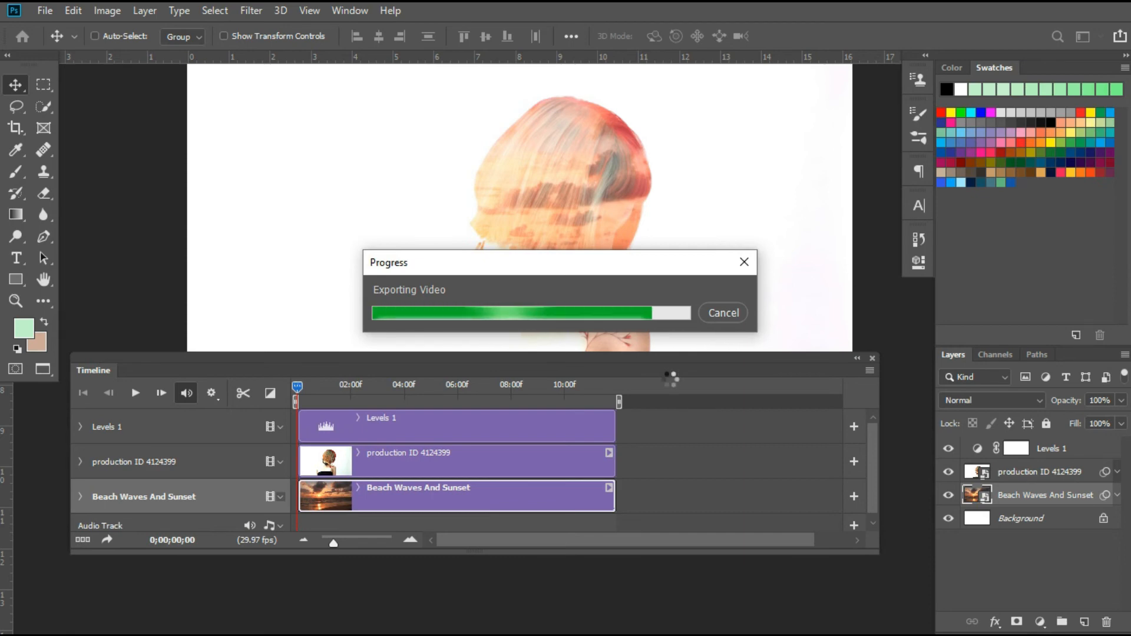
- Return the document from full screen to a standard window and reposition the Timeline below the woman's head
{"action": "left_click_drag", "start_coordinate": [543, 357], "coordinate": [581, 411]}
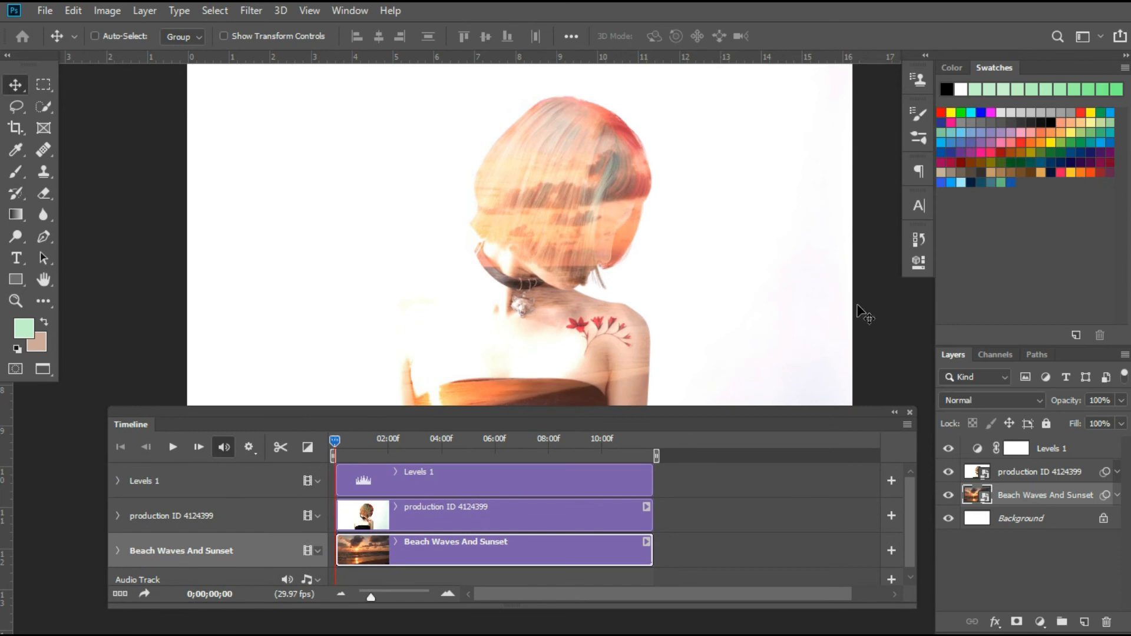
{"action": "key", "text": "Tab"}
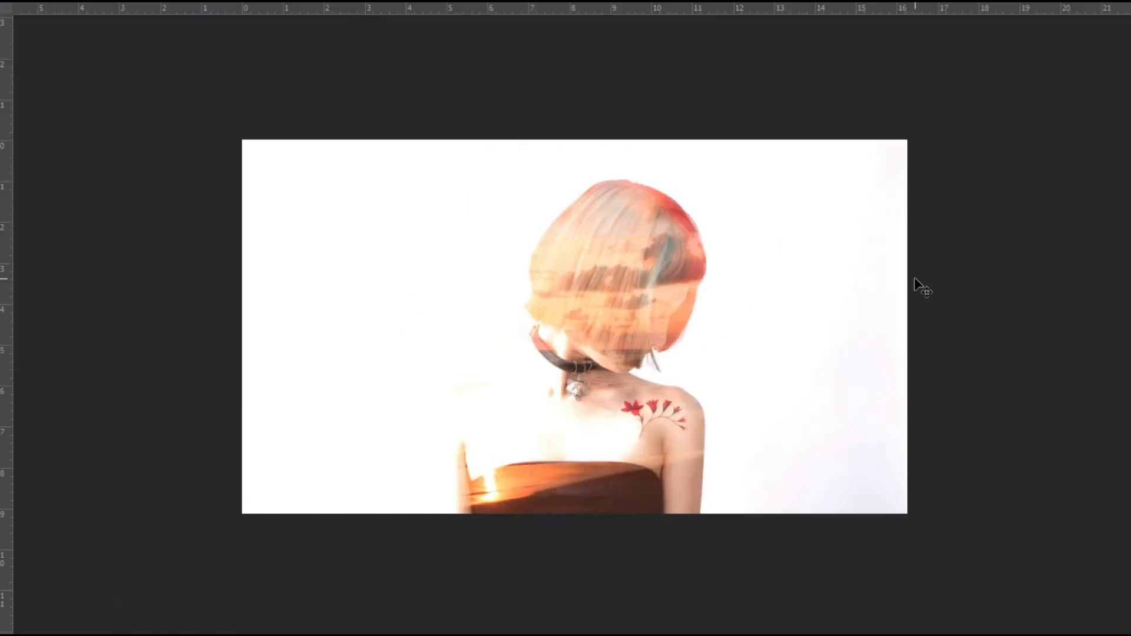
{"action": "key", "text": "Tab"}
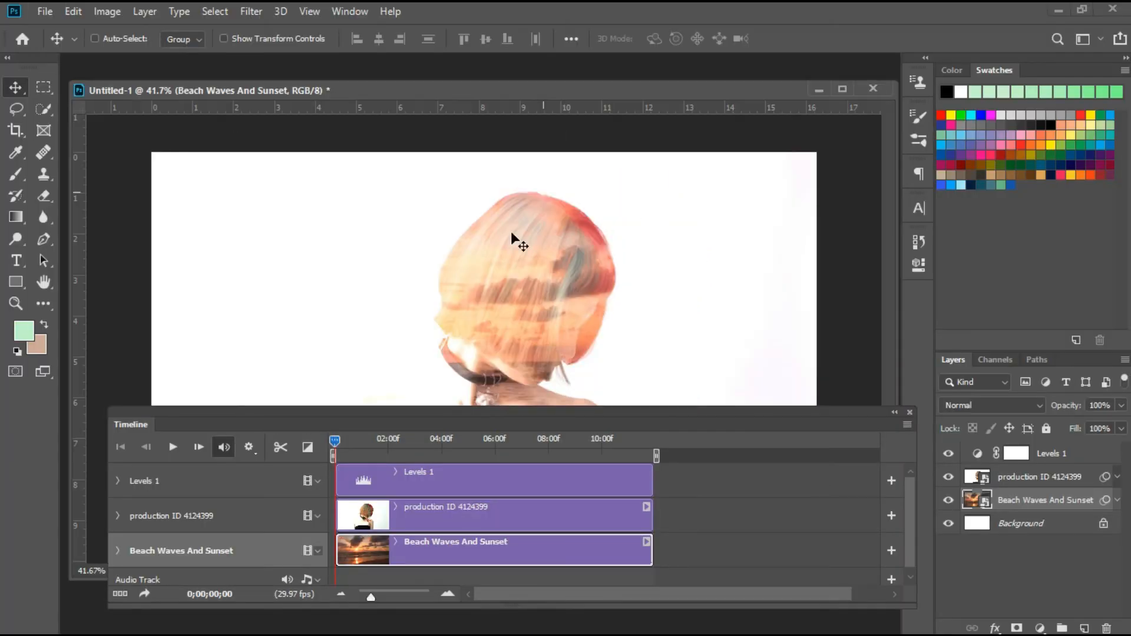
{"action": "left_click_drag", "start_coordinate": [608, 411], "coordinate": [580, 376]}
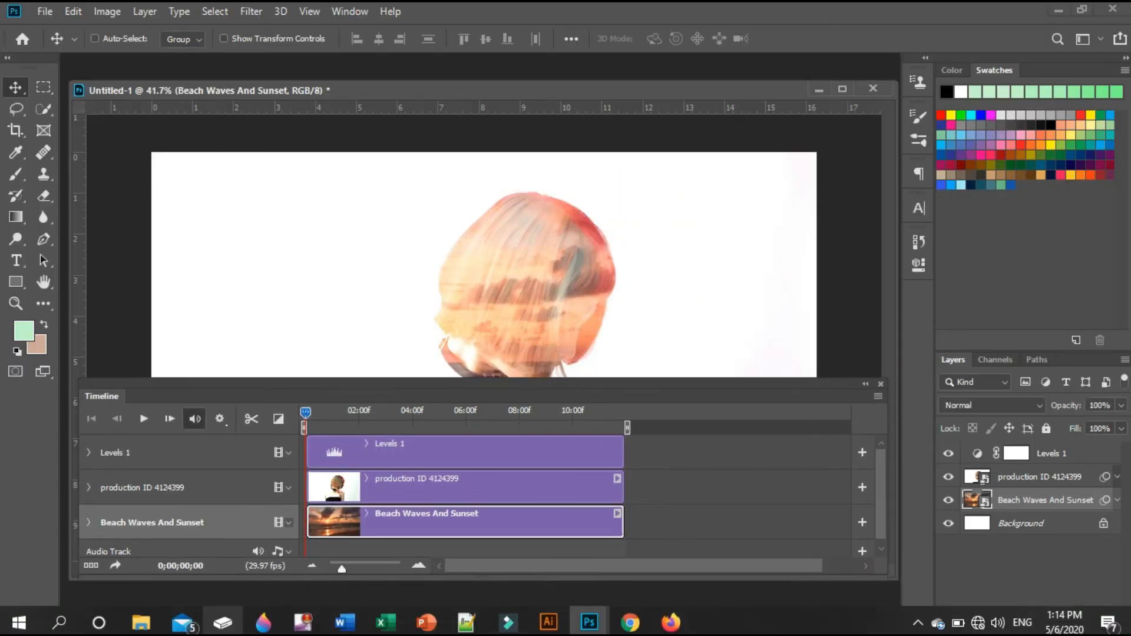
- Switch to File Explorer, look in the Tutorial 18 folder for the double exposure video, and return to Photoshop
{"action": "left_click", "coordinate": [223, 621]}
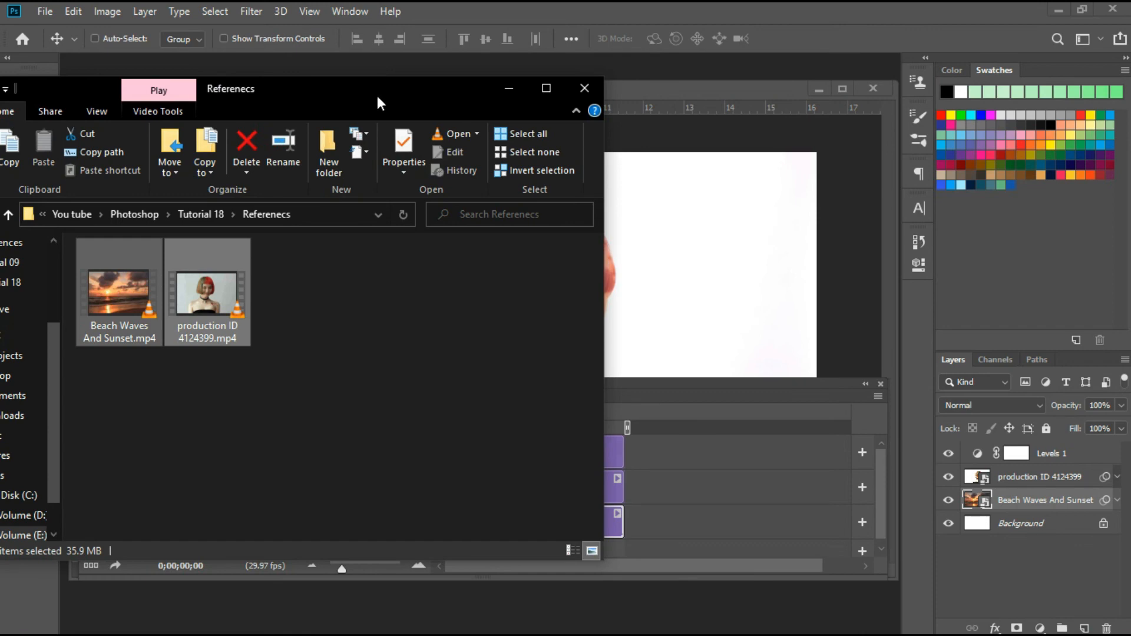
{"action": "left_click_drag", "start_coordinate": [376, 93], "coordinate": [603, 73]}
{"action": "left_click", "coordinate": [437, 189]}
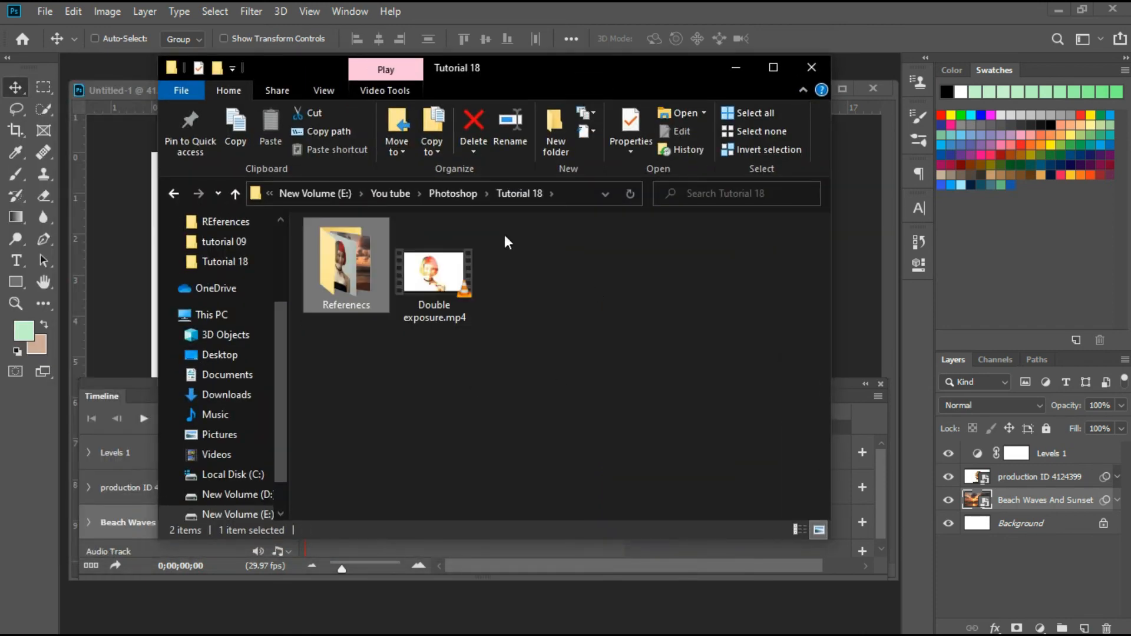
{"action": "left_click", "coordinate": [481, 338]}
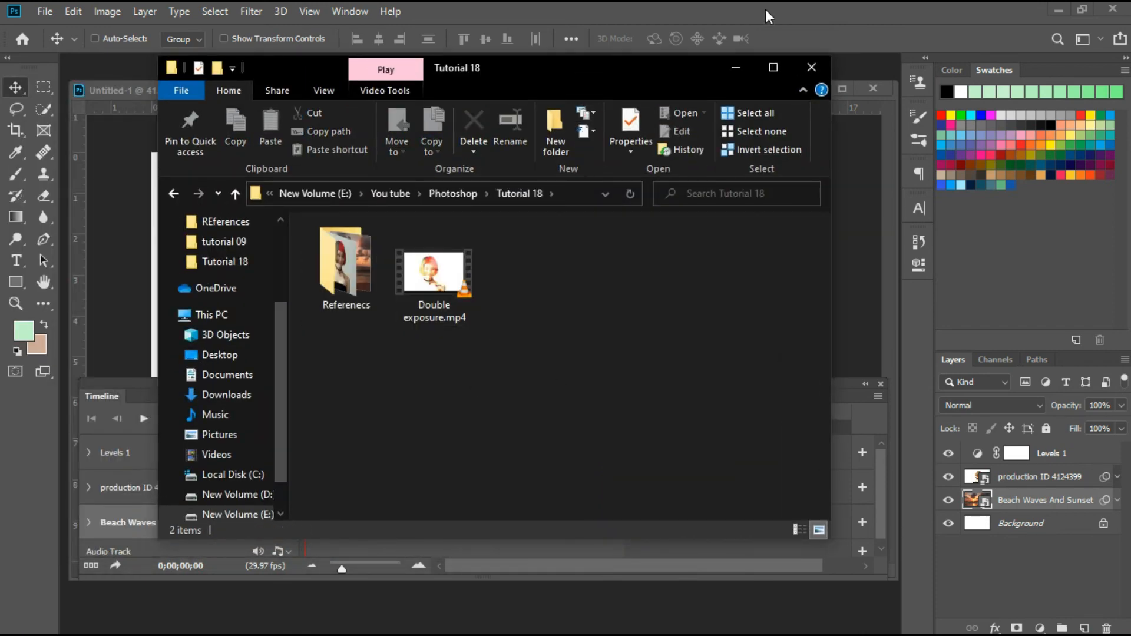
{"action": "left_click", "coordinate": [735, 70]}
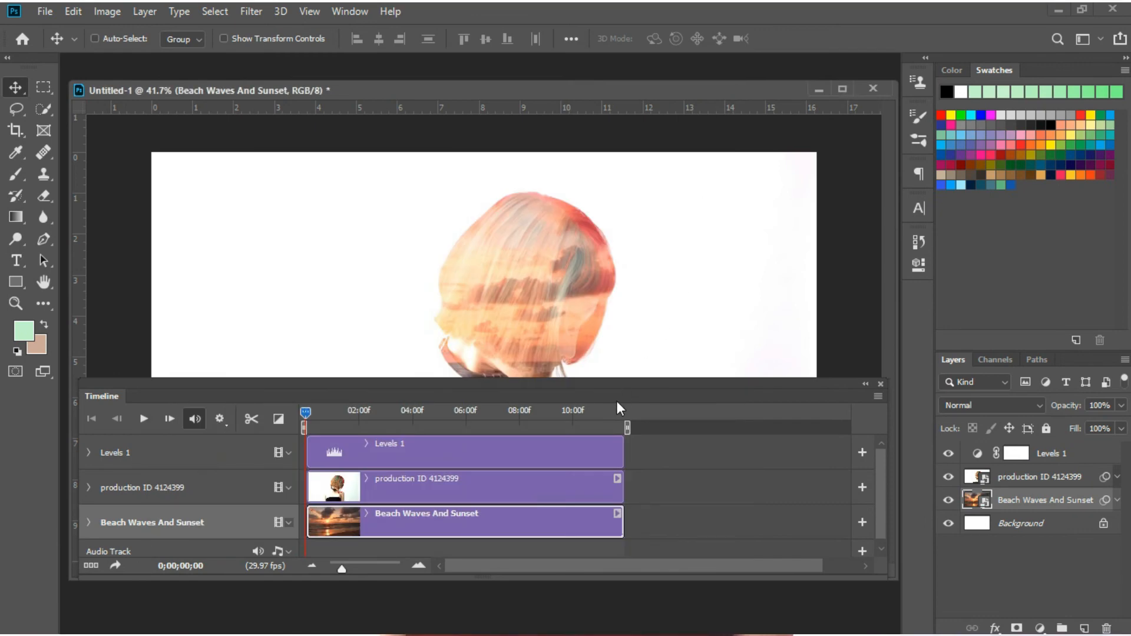